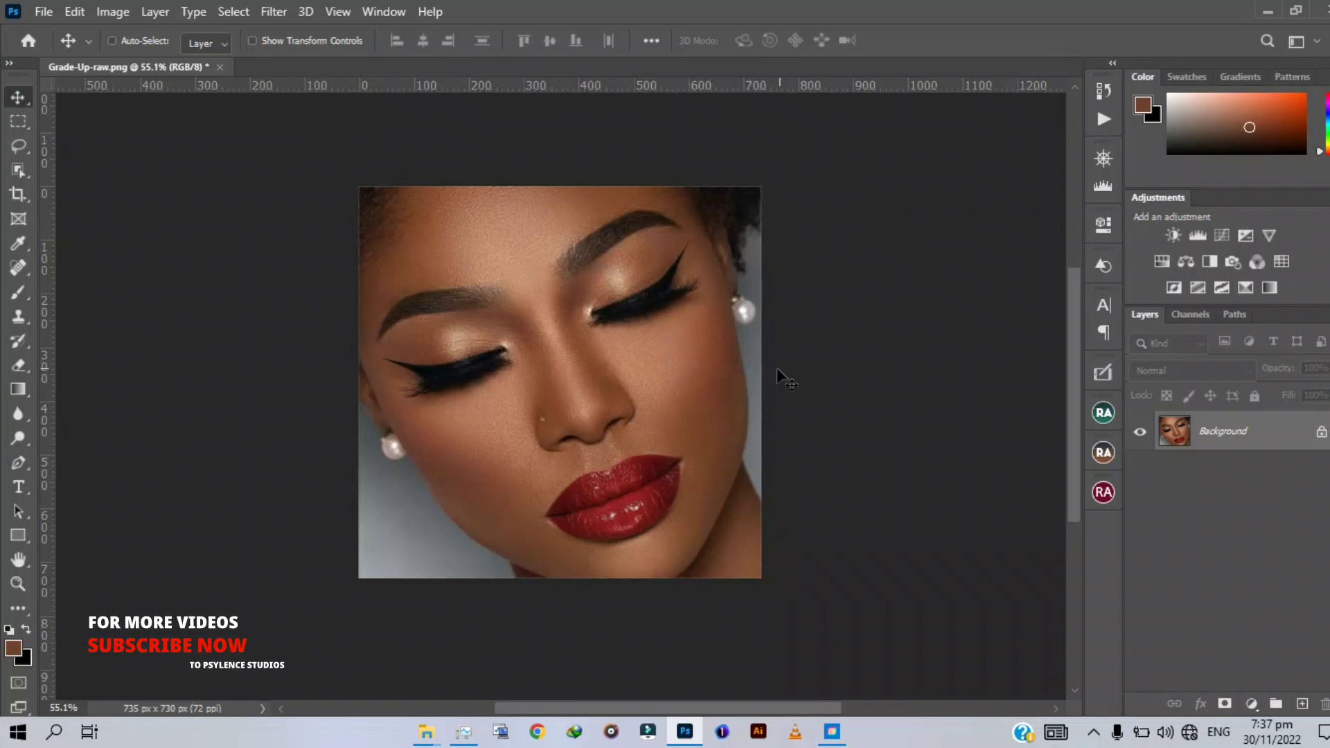
# Add a new empty layer above the Background and set the brush hardness to 100%
pyautogui.click(1302, 703)
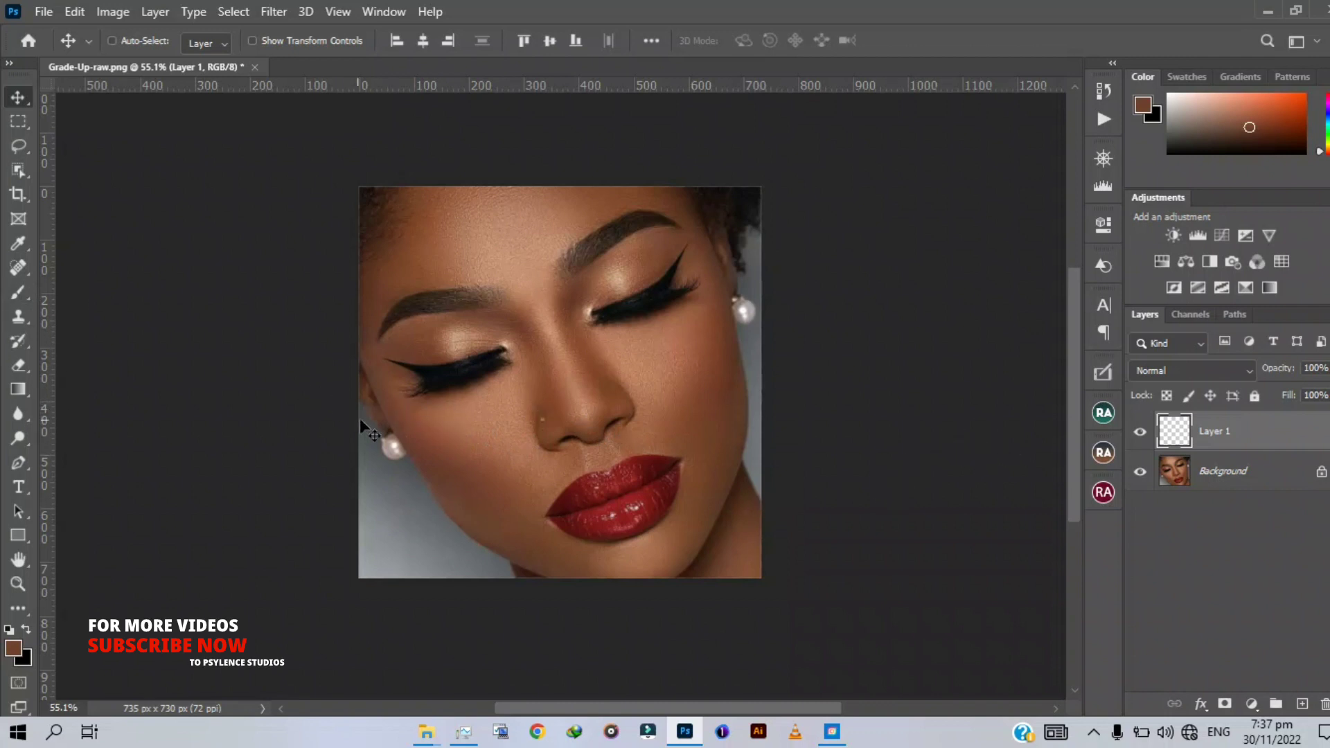
pyautogui.press('b')
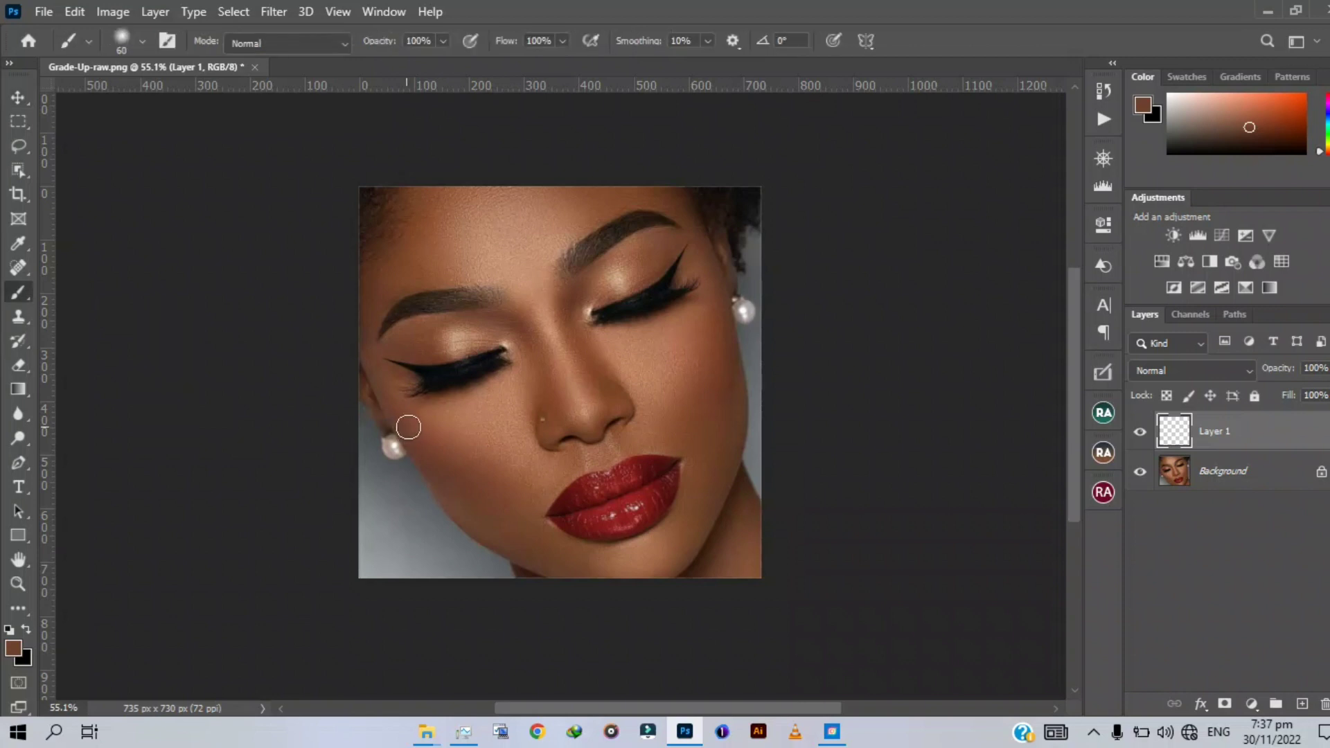
pyautogui.rightClick(528, 339)
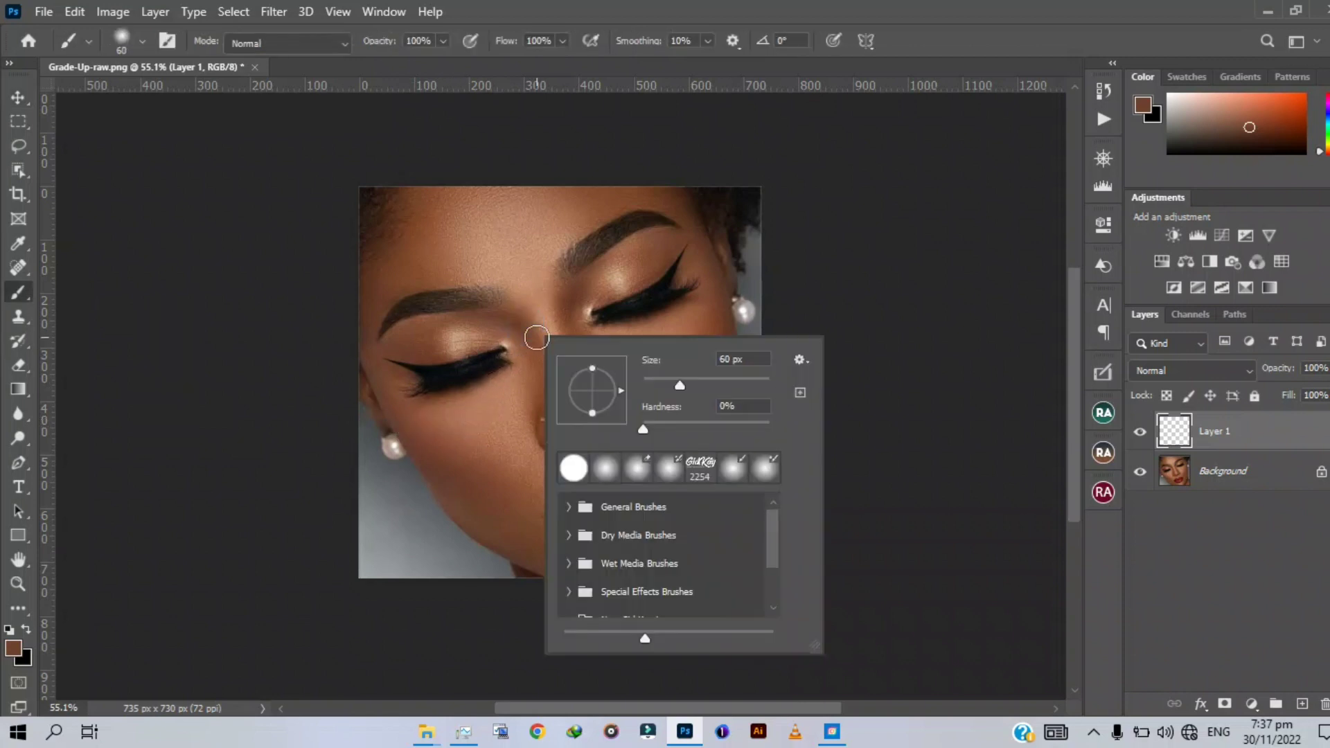
pyautogui.moveTo(676, 424); pyautogui.dragTo(787, 421)
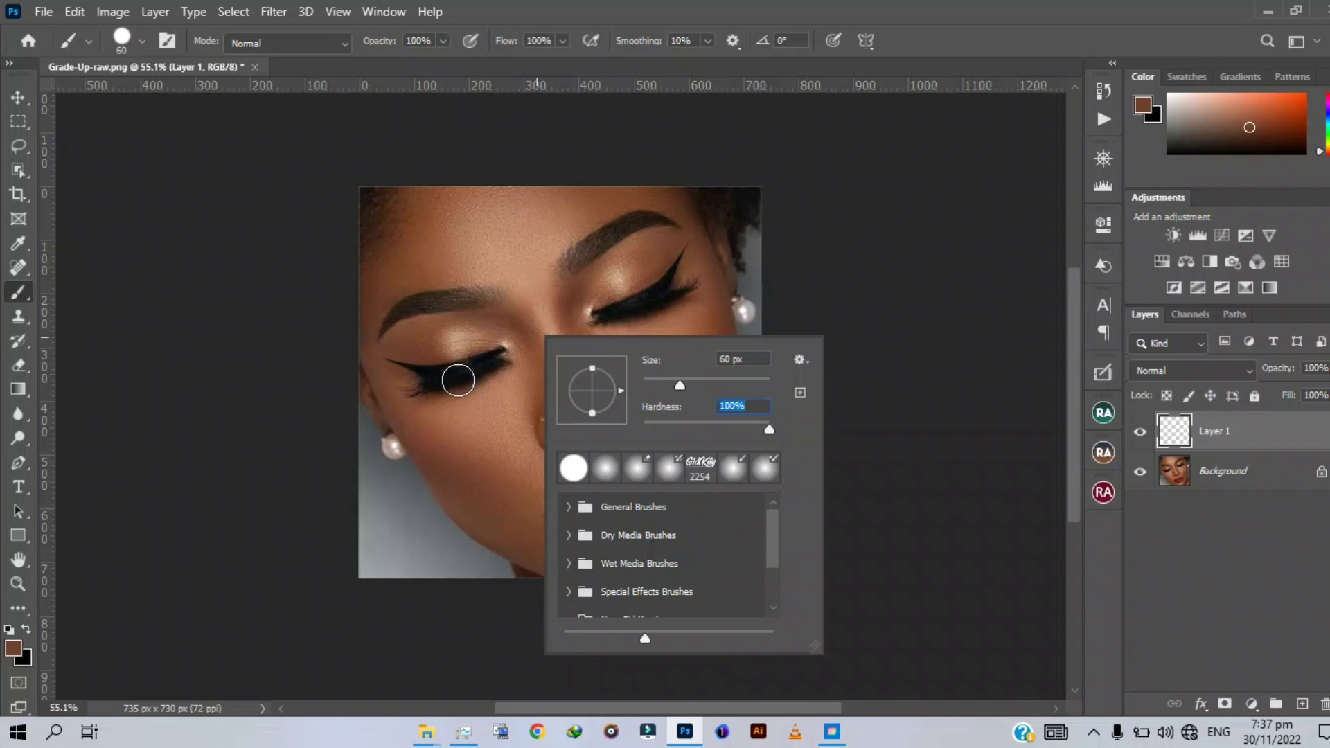
pyautogui.press('Return')
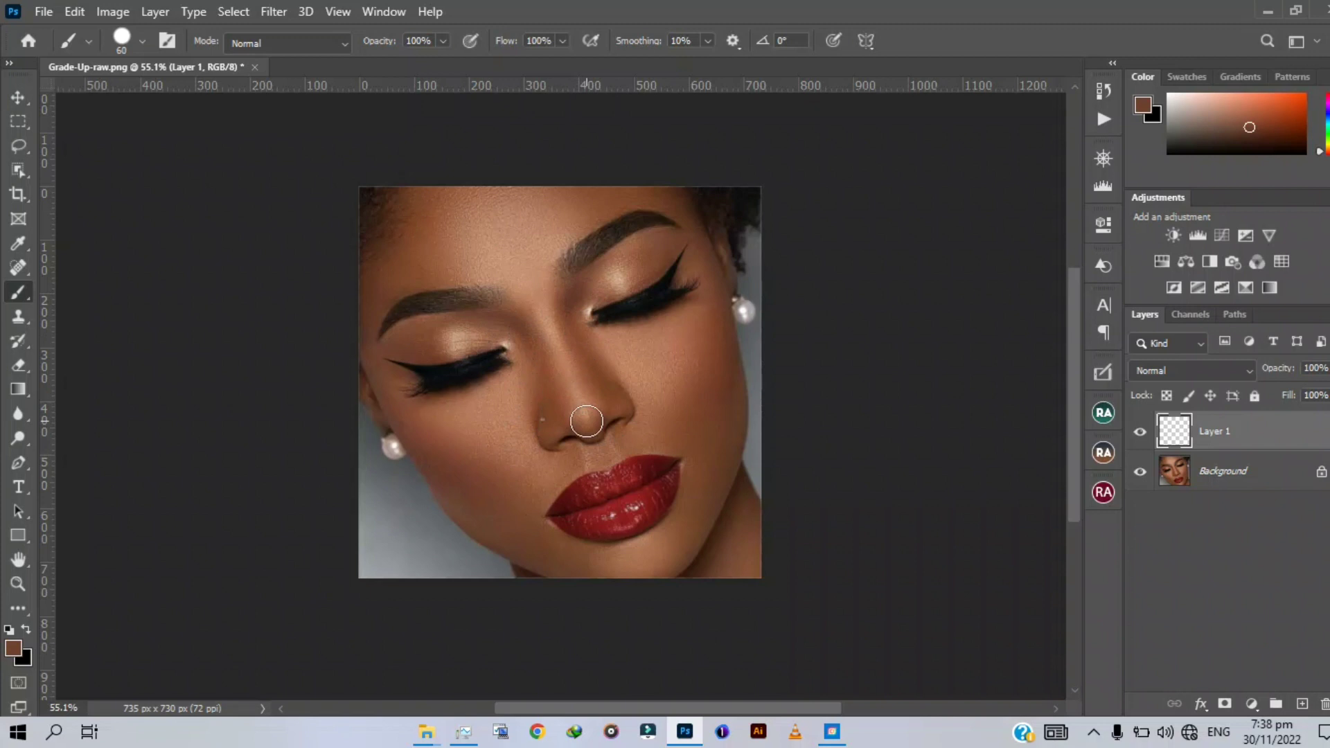
# Sample the light highlight tone from the nose and paint a vertical swatch on the grey backdrop below the earring
pyautogui.press('alt')
pyautogui.keyDown('alt'); pyautogui.click(585, 391); pyautogui.keyUp('alt')
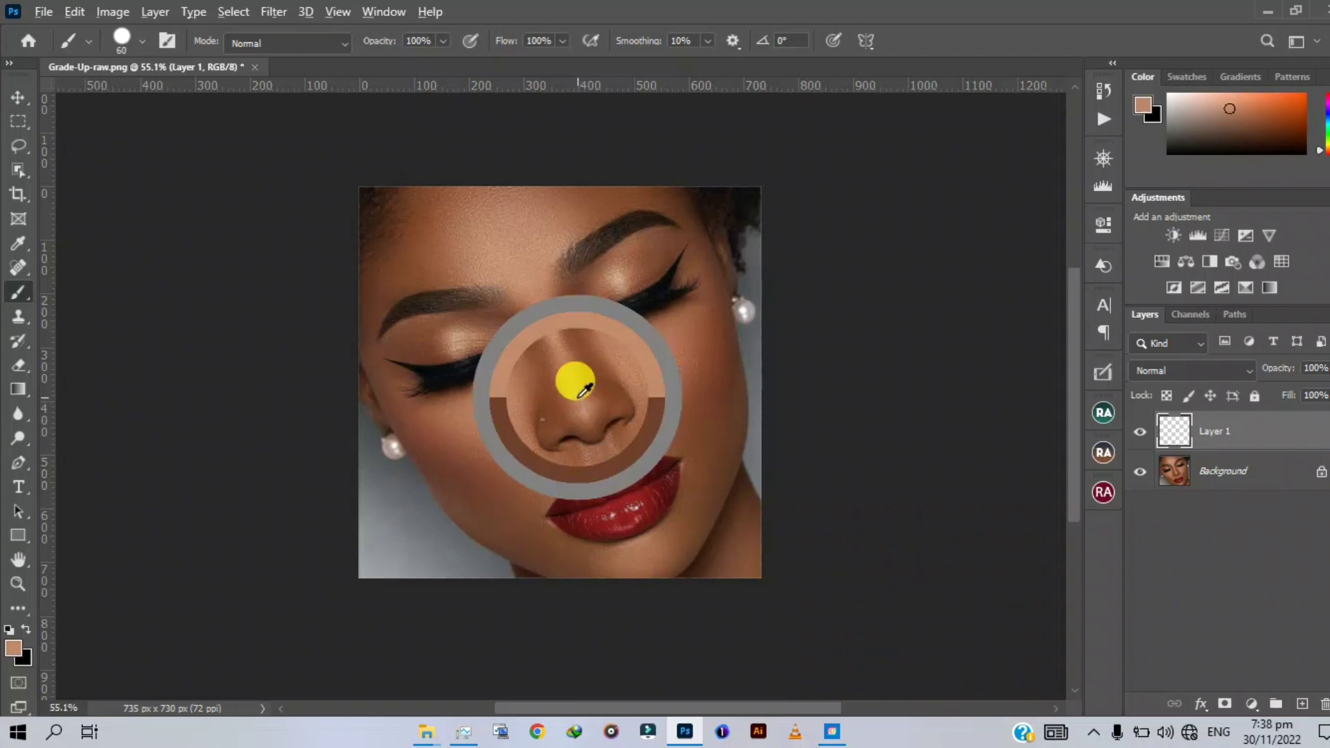
pyautogui.moveTo(586, 397); pyautogui.dragTo(589, 406)
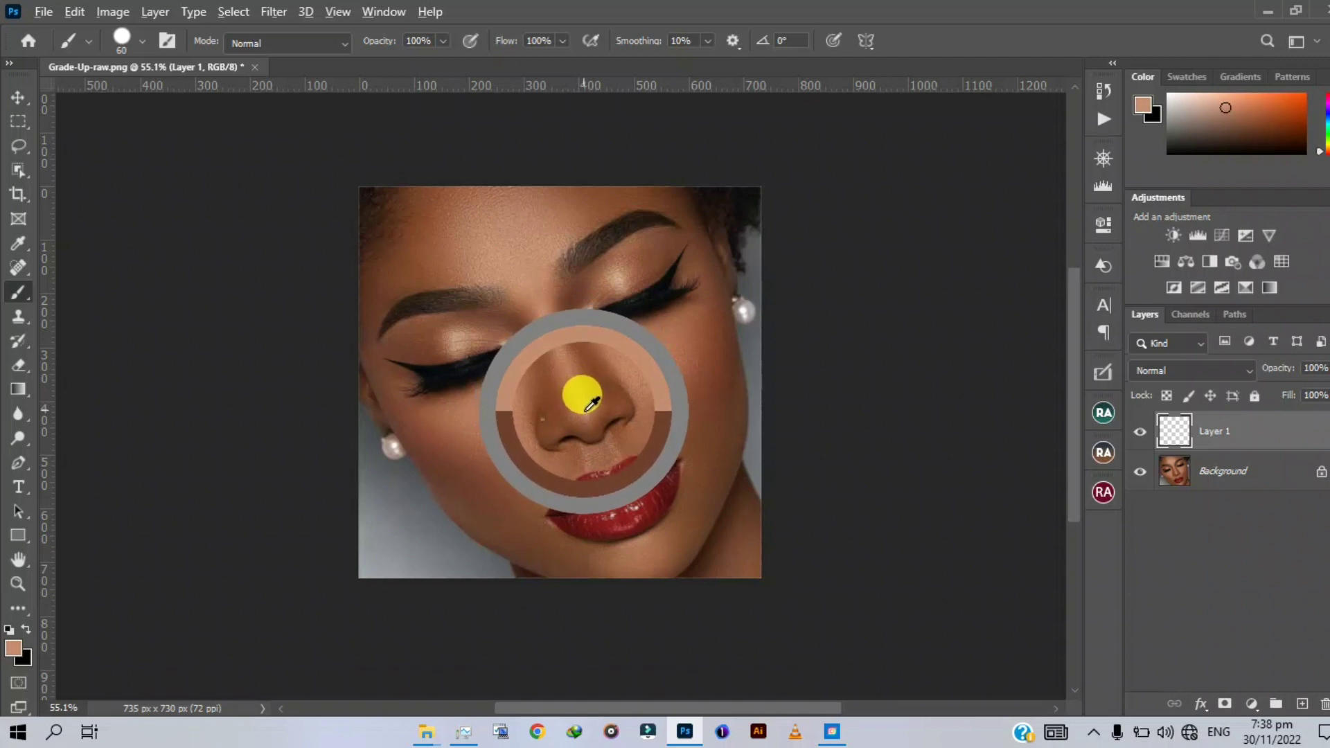
pyautogui.moveTo(590, 404); pyautogui.dragTo(576, 411)
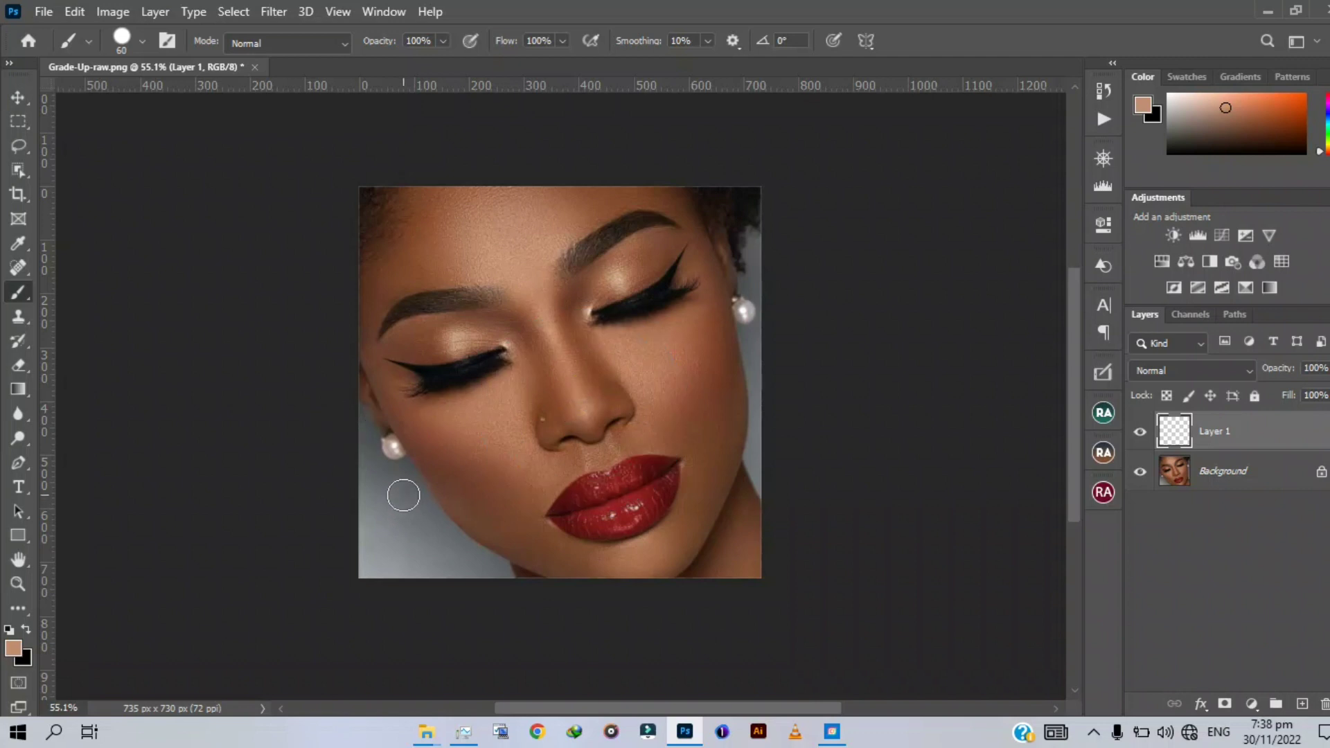
pyautogui.moveTo(399, 476); pyautogui.dragTo(396, 554)
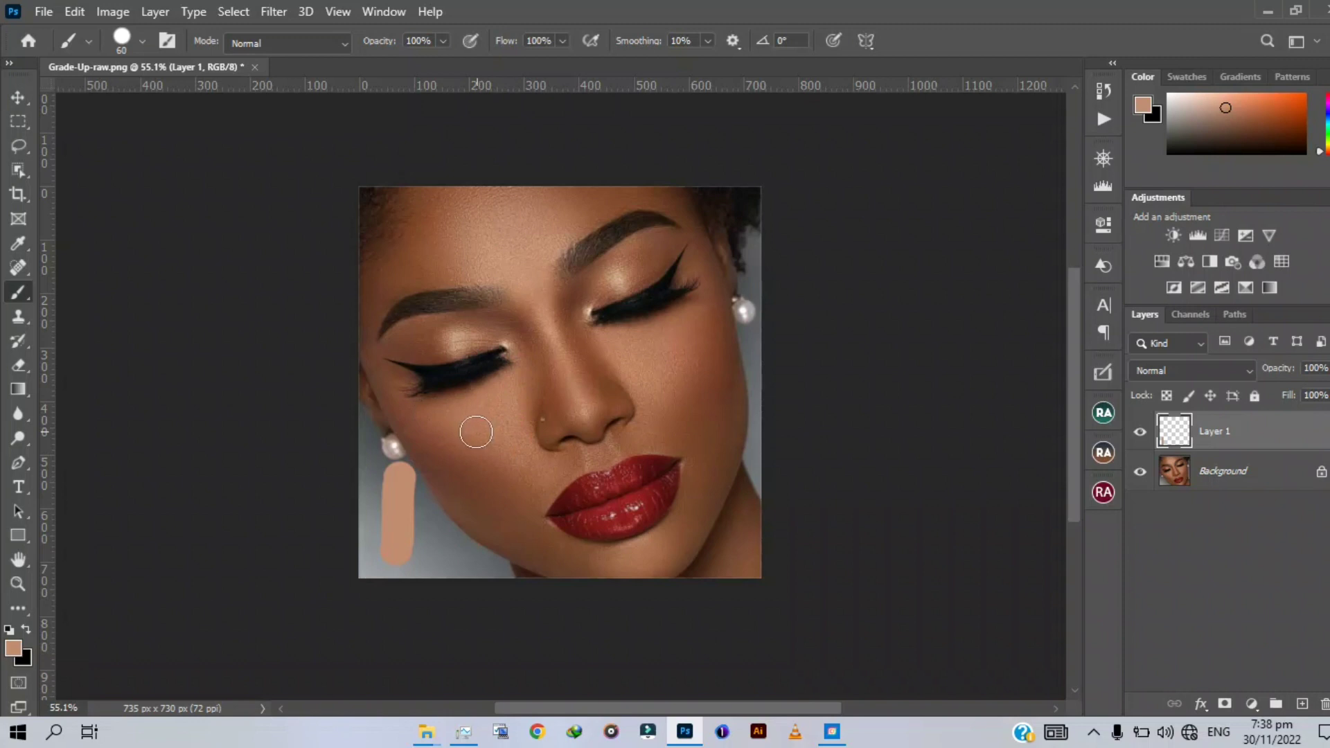
# Sample the skin midtone from the cheek and paint a second vertical swatch beside the light one
pyautogui.press('alt')
pyautogui.keyDown('alt'); pyautogui.click(469, 444); pyautogui.keyUp('alt')
pyautogui.moveTo(469, 445)
pyautogui.mouseDown()
pyautogui.moveTo(485, 452)
pyautogui.moveTo(426, 478)
pyautogui.moveTo(418, 557)
pyautogui.mouseUp()
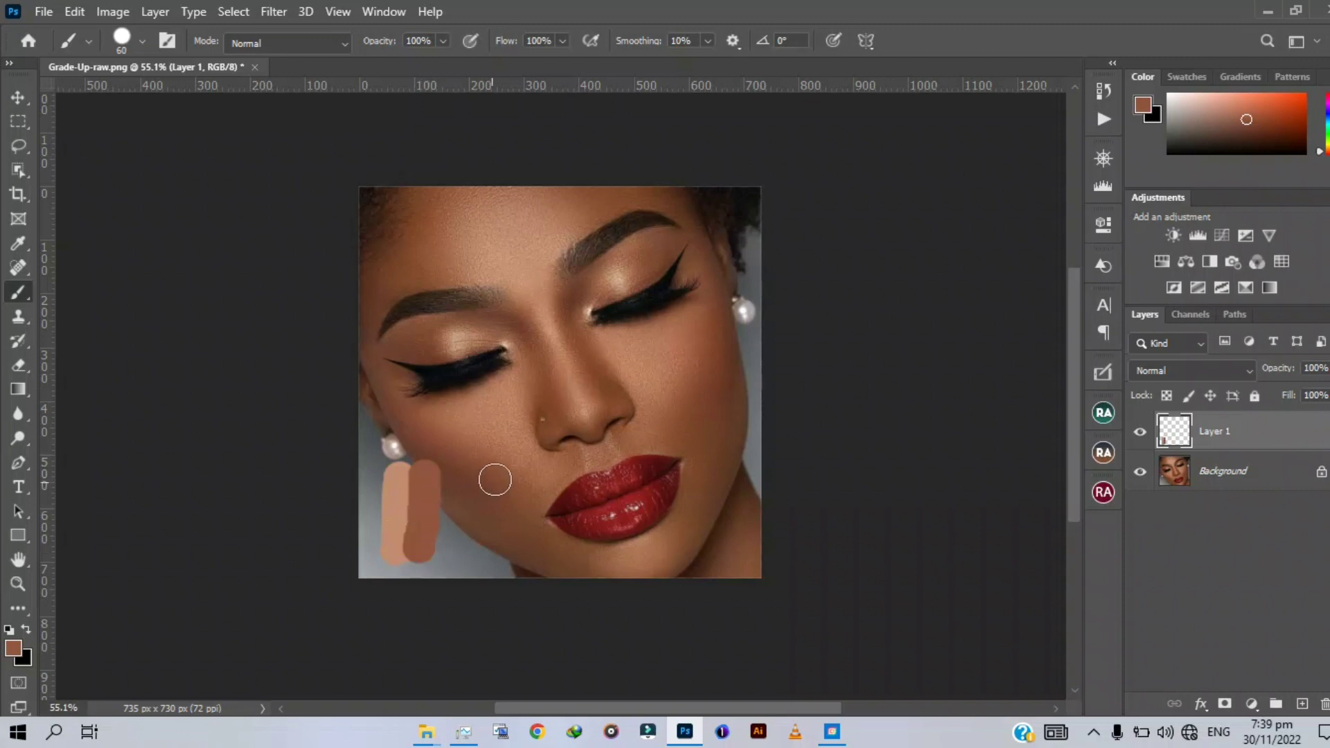
# Sample the darker shadow tone from the cheek, paint a third swatch beside the midtone, and shift the swatches slightly upward
pyautogui.keyDown('alt'); pyautogui.click(474, 476); pyautogui.keyUp('alt')
pyautogui.moveTo(475, 478)
pyautogui.mouseDown()
pyautogui.moveTo(449, 488)
pyautogui.moveTo(440, 547)
pyautogui.mouseUp()
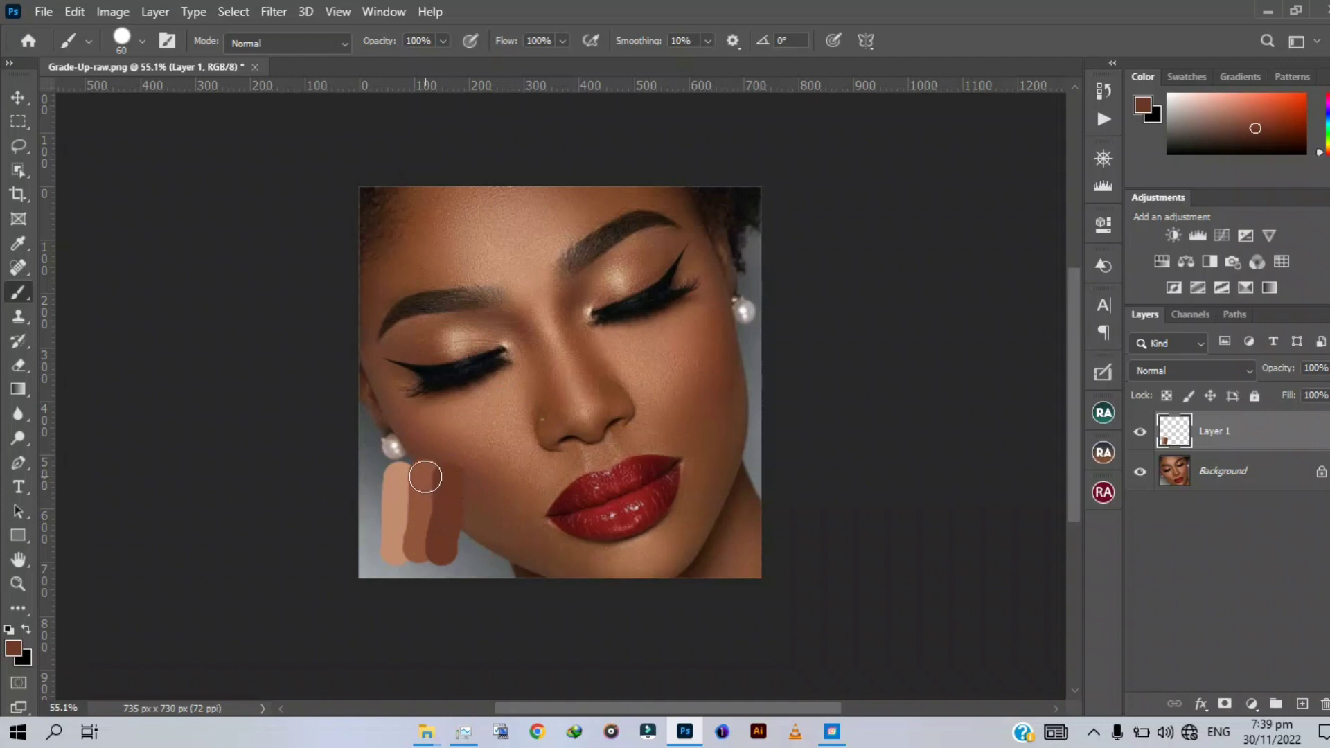
pyautogui.press('v')
pyautogui.moveTo(372, 520)
pyautogui.mouseDown()
pyautogui.moveTo(542, 409)
pyautogui.moveTo(414, 498)
pyautogui.mouseUp()
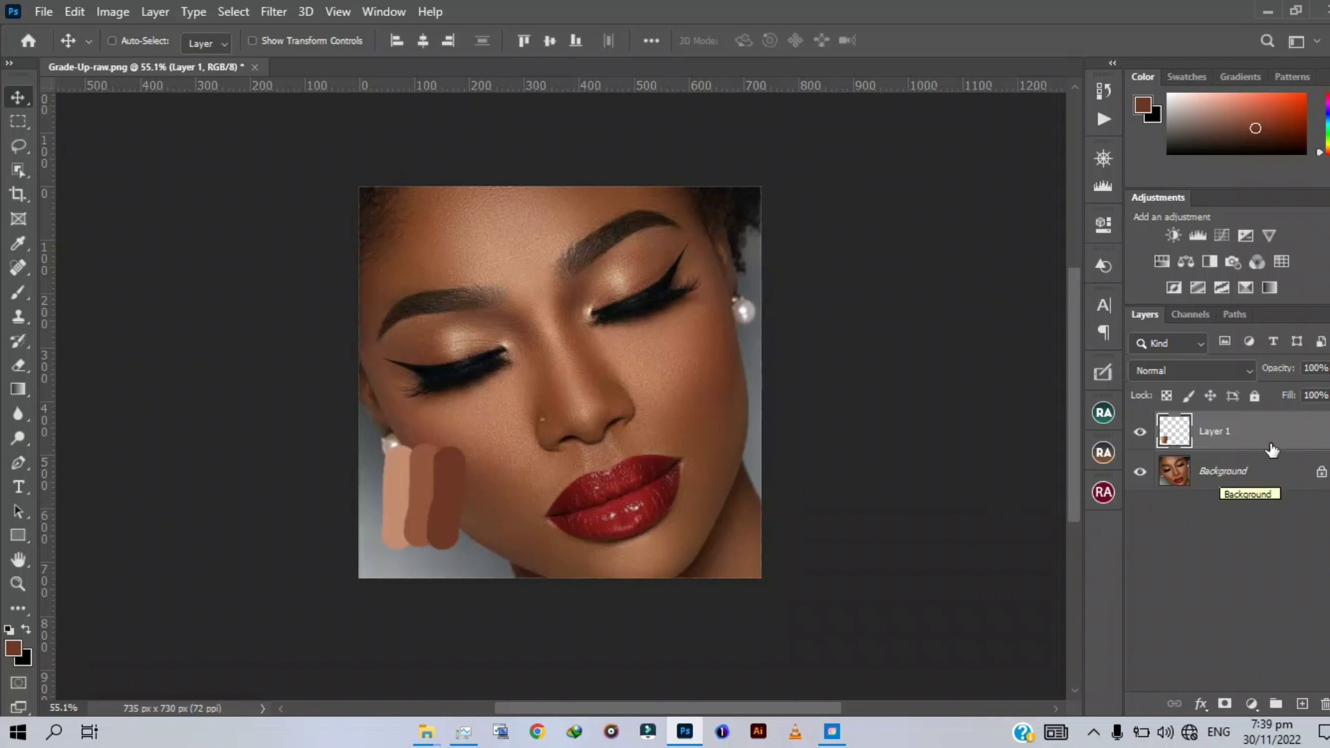
# Add a Gradient Map adjustment layer and place it between the swatch layer and the Background
pyautogui.click(1255, 702)
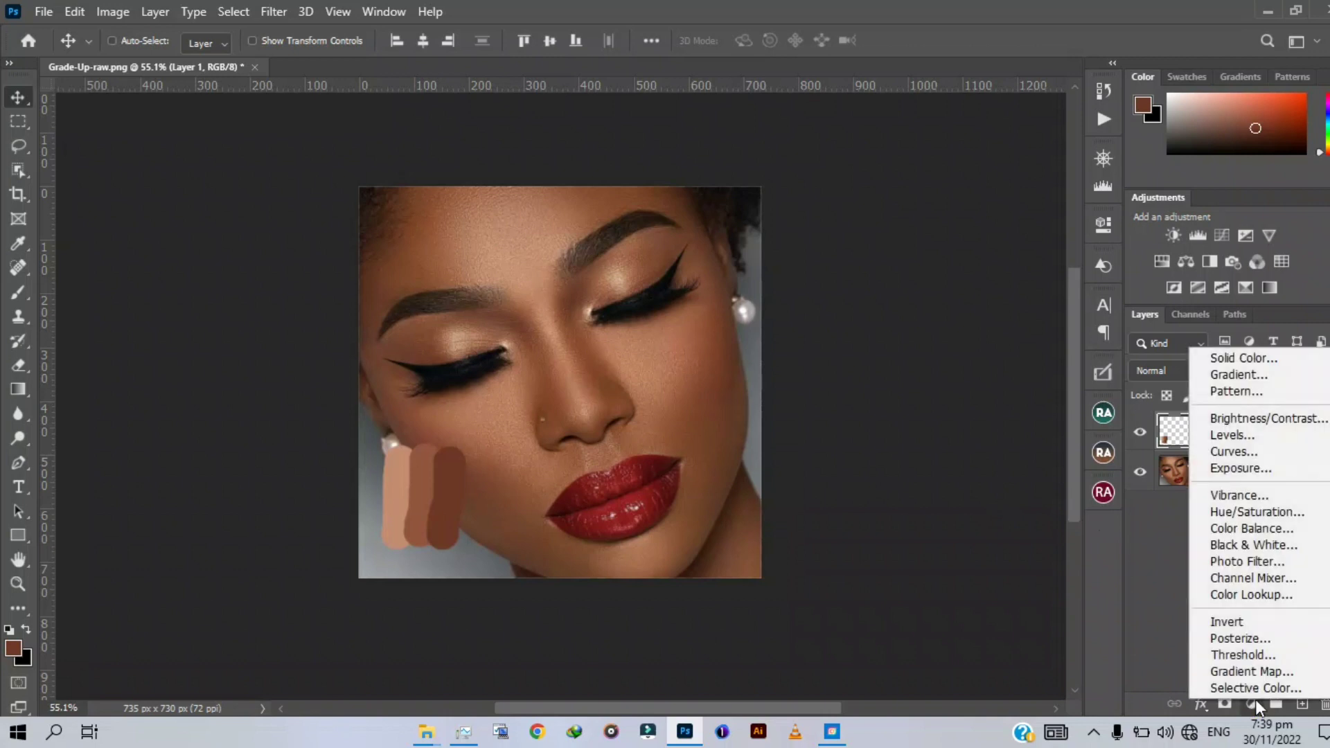
pyautogui.click(1255, 672)
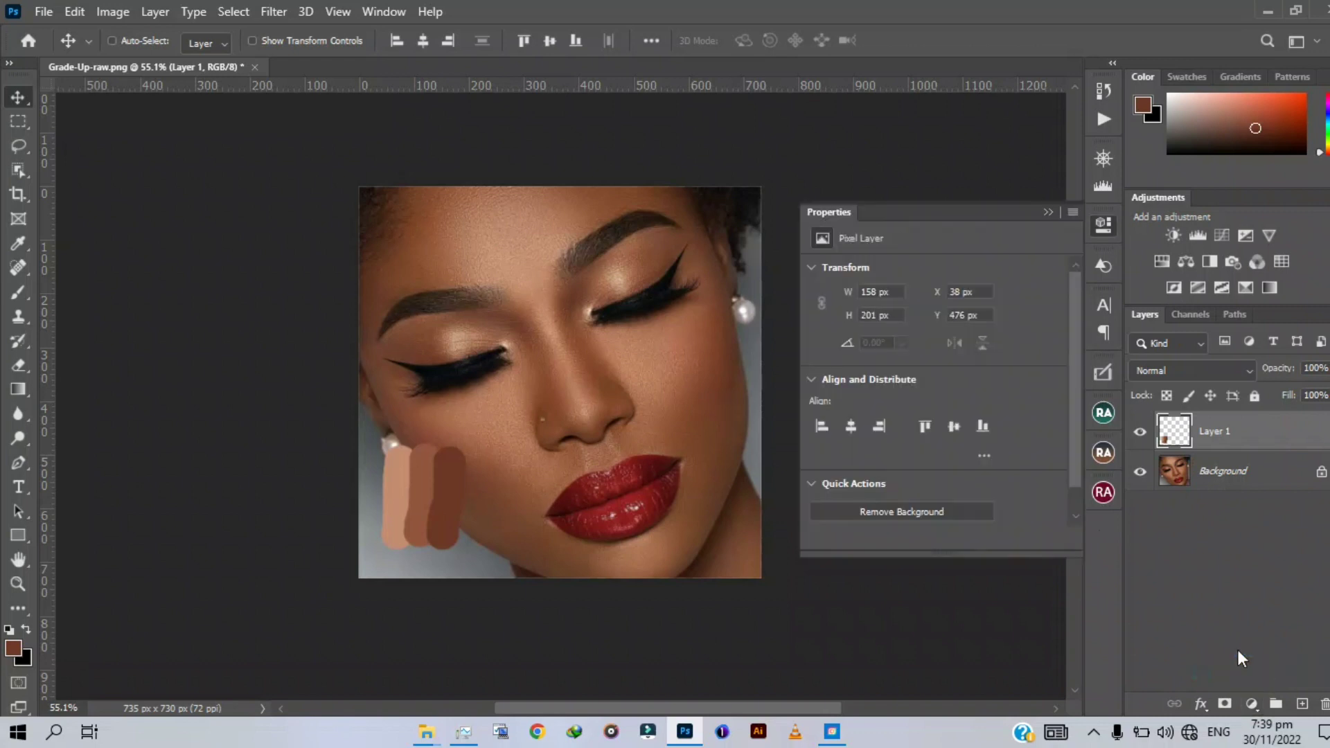
pyautogui.moveTo(1250, 429); pyautogui.dragTo(1239, 473)
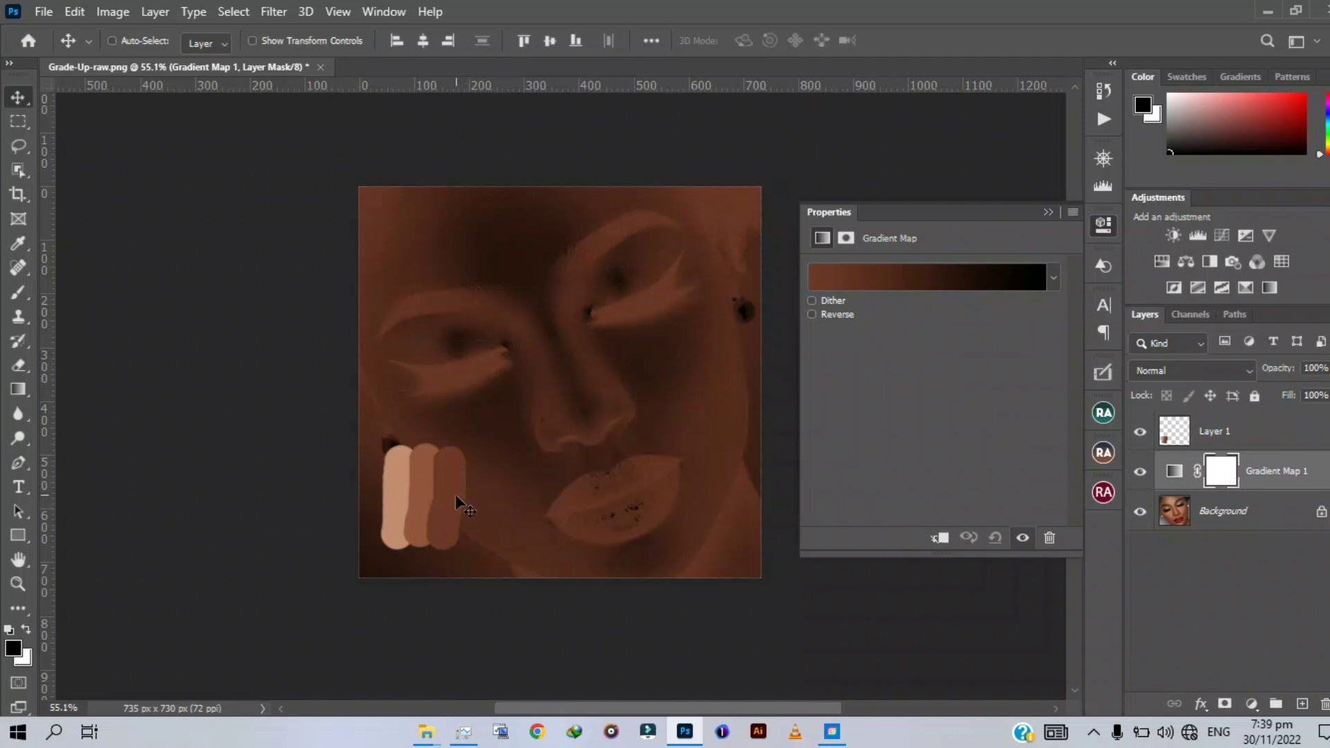
pyautogui.click(1174, 474)
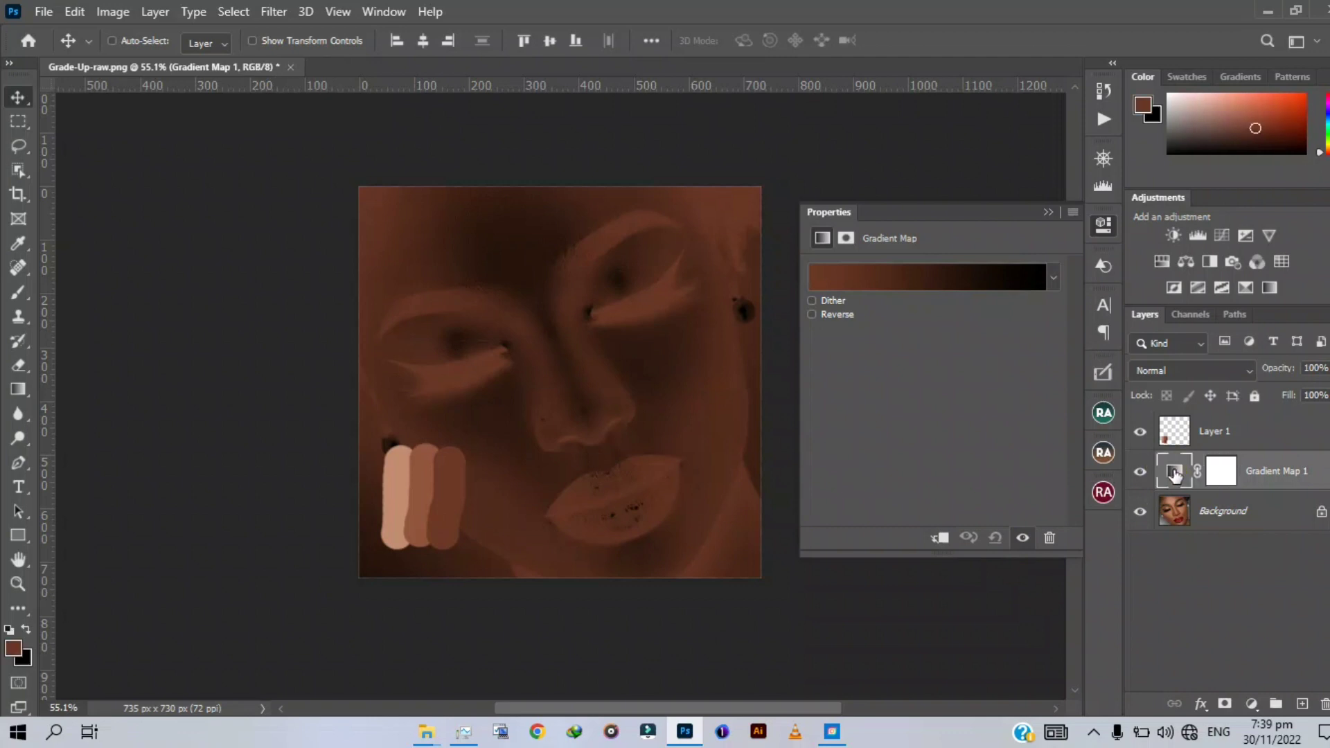
# Open the gradient map's gradient for editing and add a middle colour stop at 50%
pyautogui.click(902, 281)
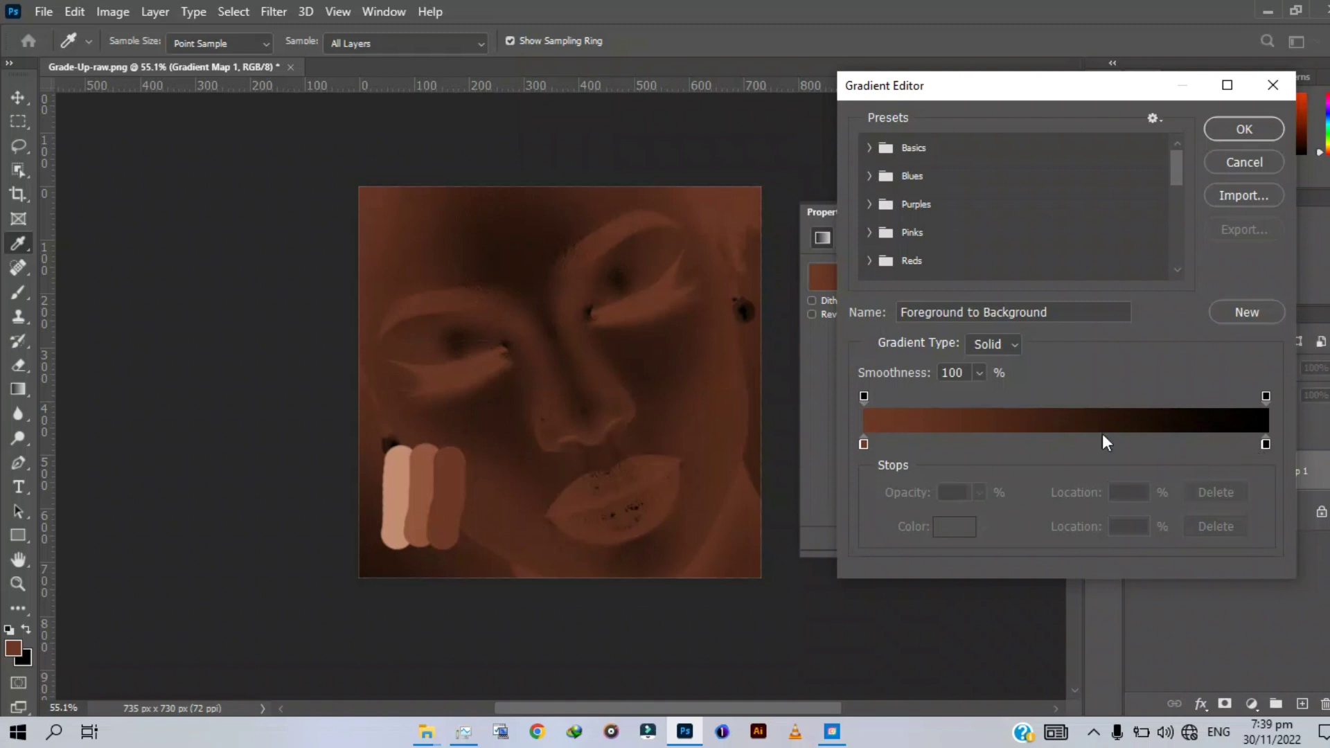
pyautogui.click(1265, 444)
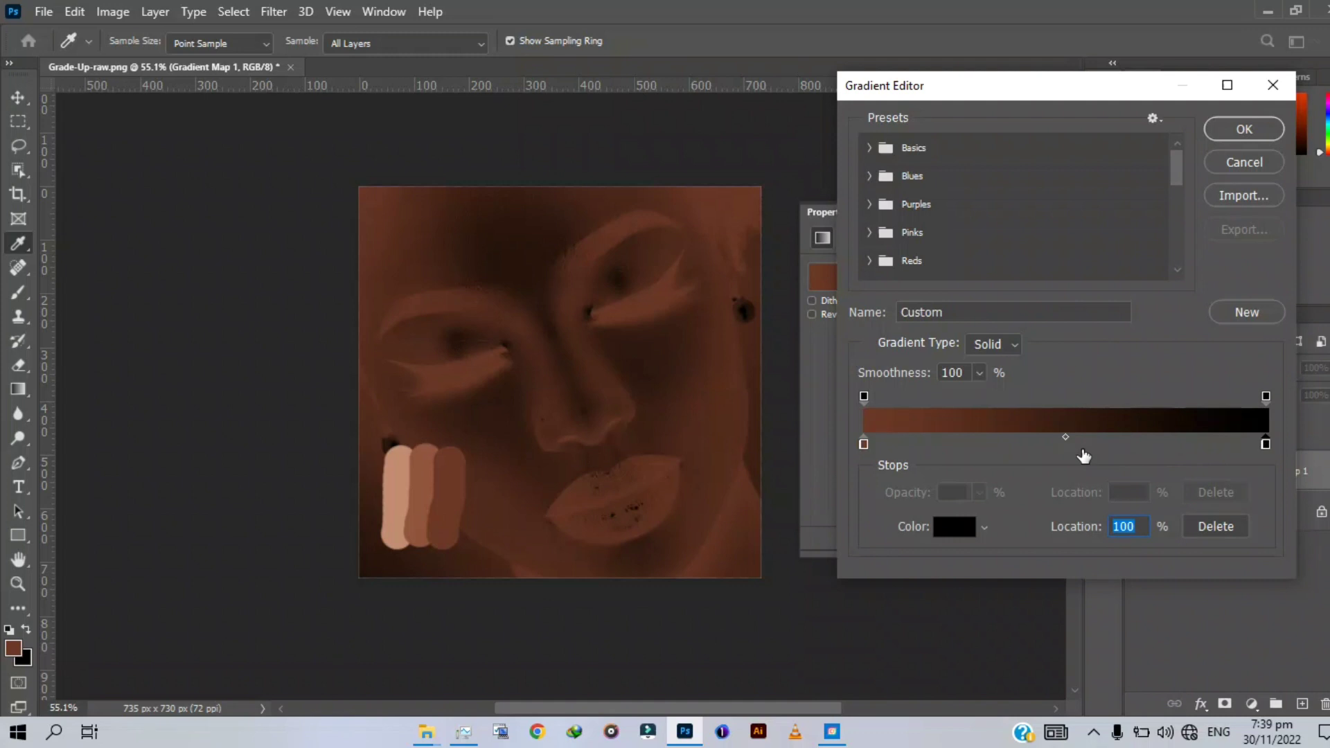
pyautogui.click(1064, 444)
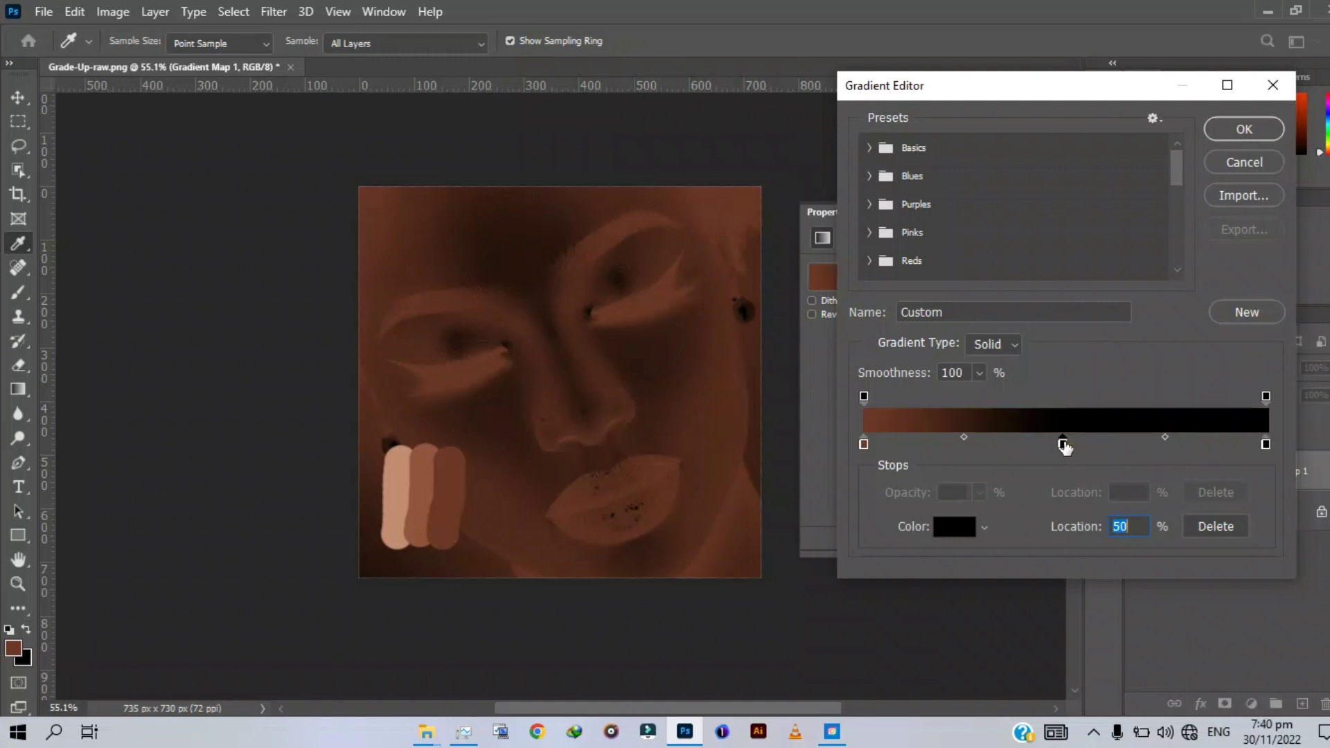
pyautogui.moveTo(1065, 445); pyautogui.dragTo(1068, 445)
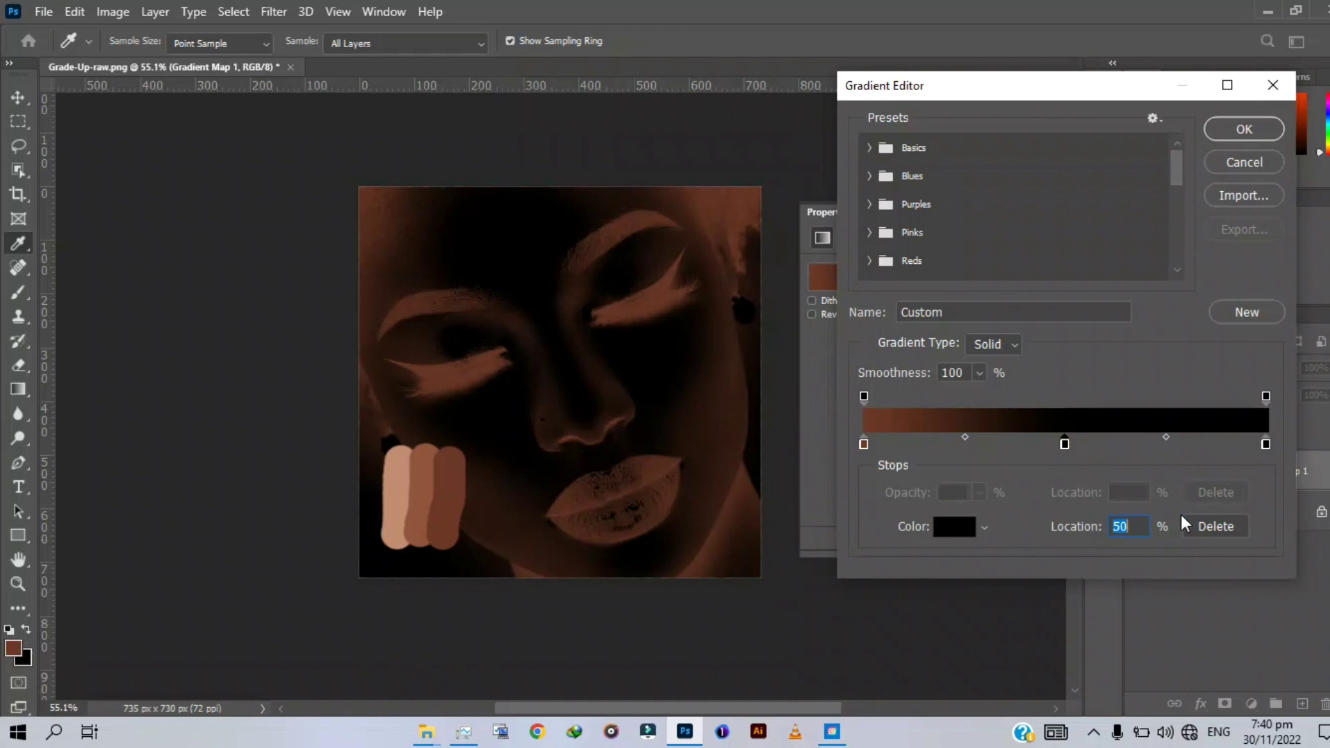
# Set the gradient's end stop at 100% to the light swatch colour c28c72, sampled from the image
pyautogui.click(1266, 446)
pyautogui.click(947, 526)
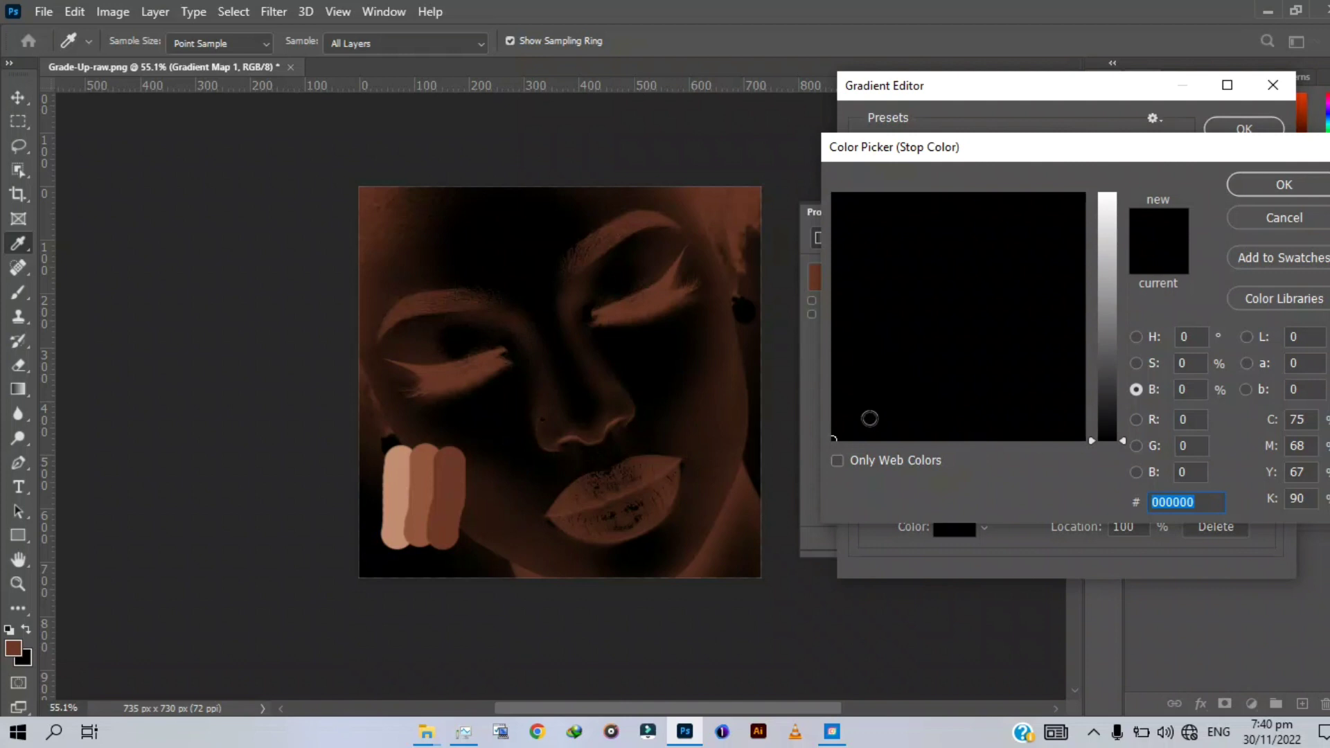
pyautogui.click(392, 462)
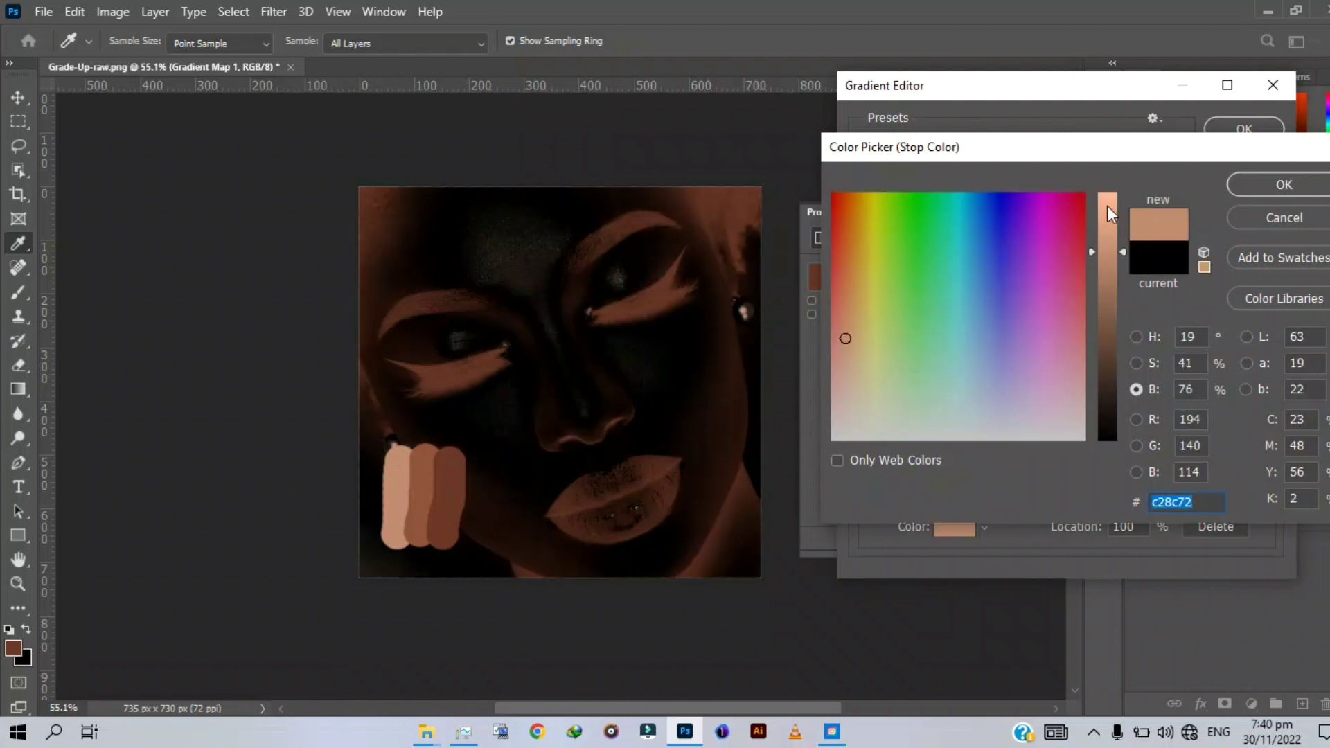
pyautogui.click(1276, 185)
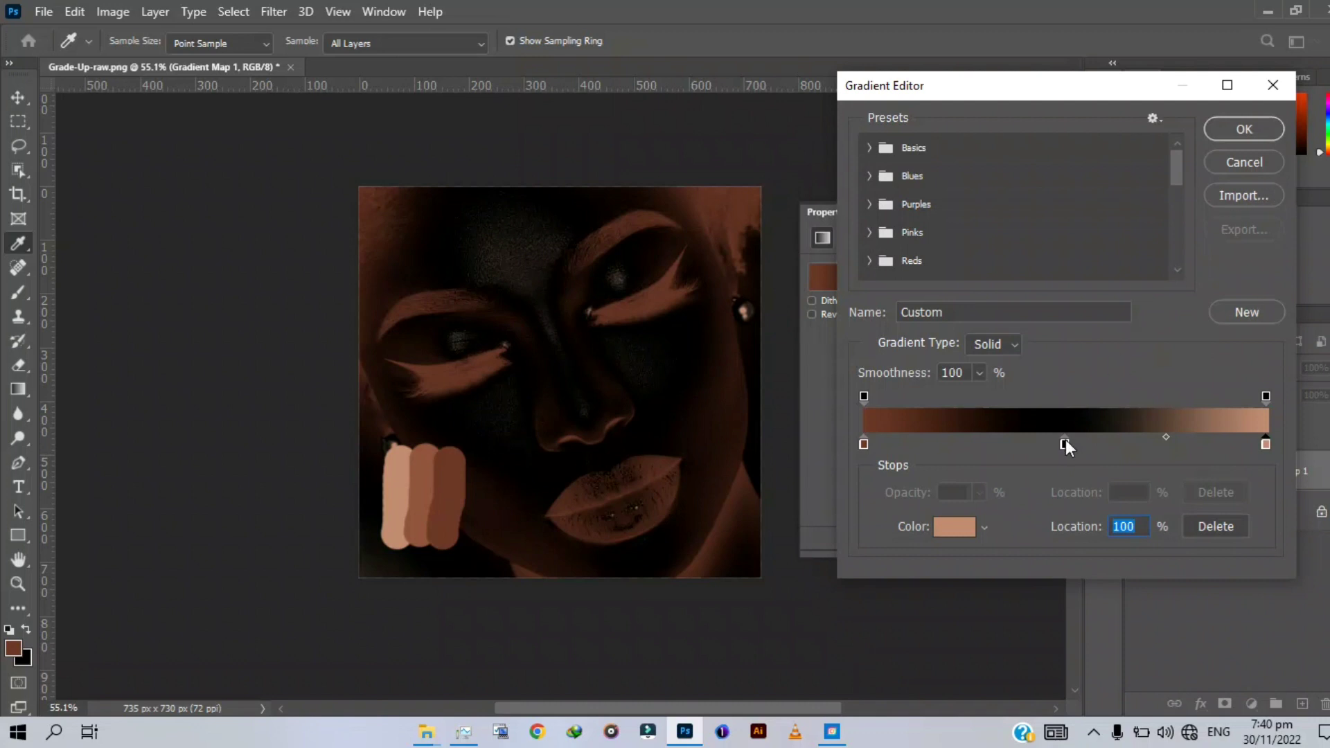
# Set the gradient's middle stop at 50% to 91543f by sampling the midtone swatch
pyautogui.click(1066, 443)
pyautogui.click(956, 523)
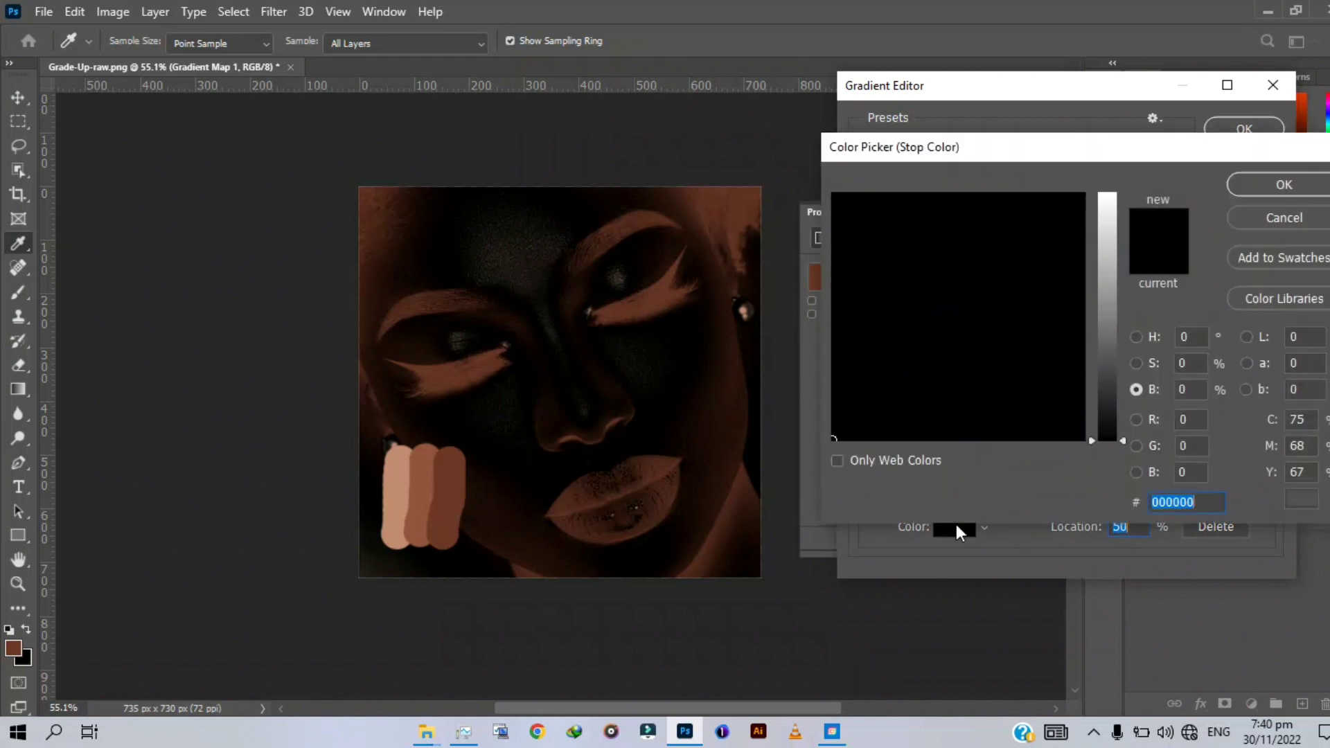
pyautogui.click(428, 477)
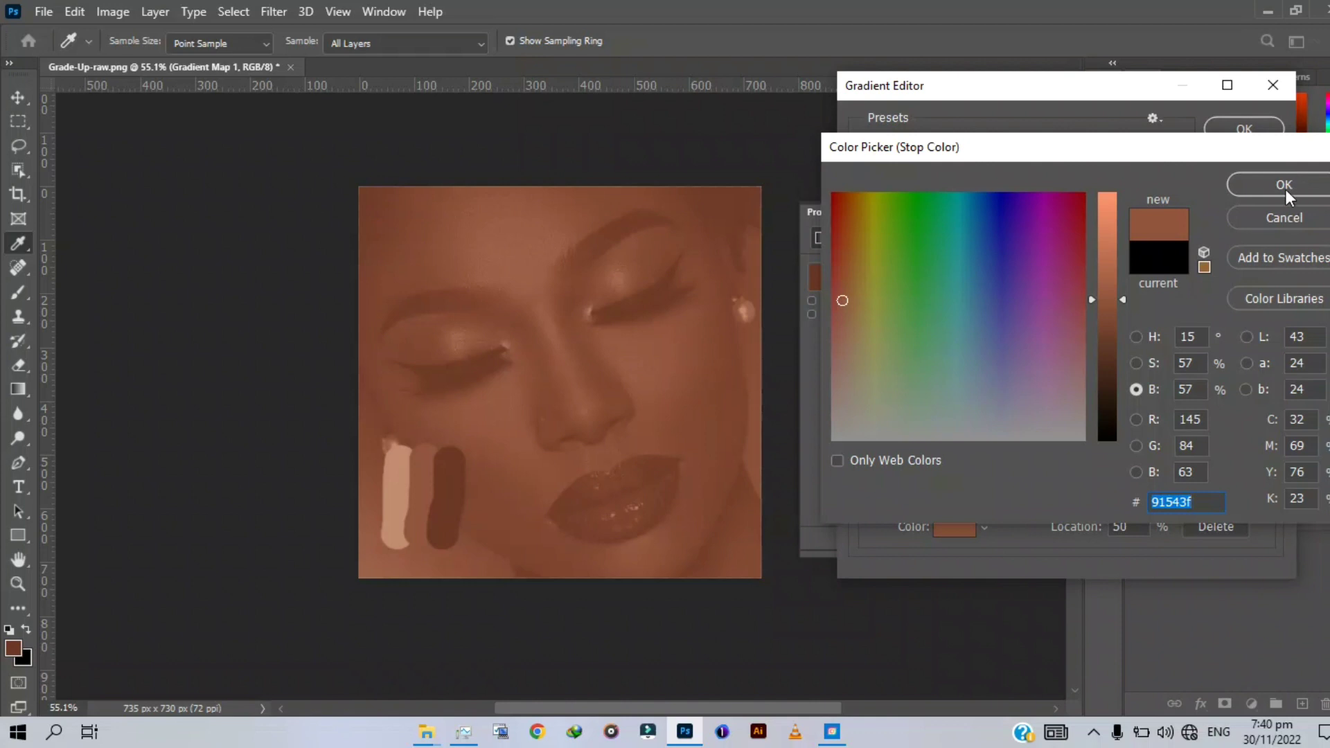
pyautogui.click(1284, 185)
# Confirm dark brown 6d3828 for the gradient's start stop and save the gradient as a new preset
pyautogui.click(865, 445)
pyautogui.click(943, 527)
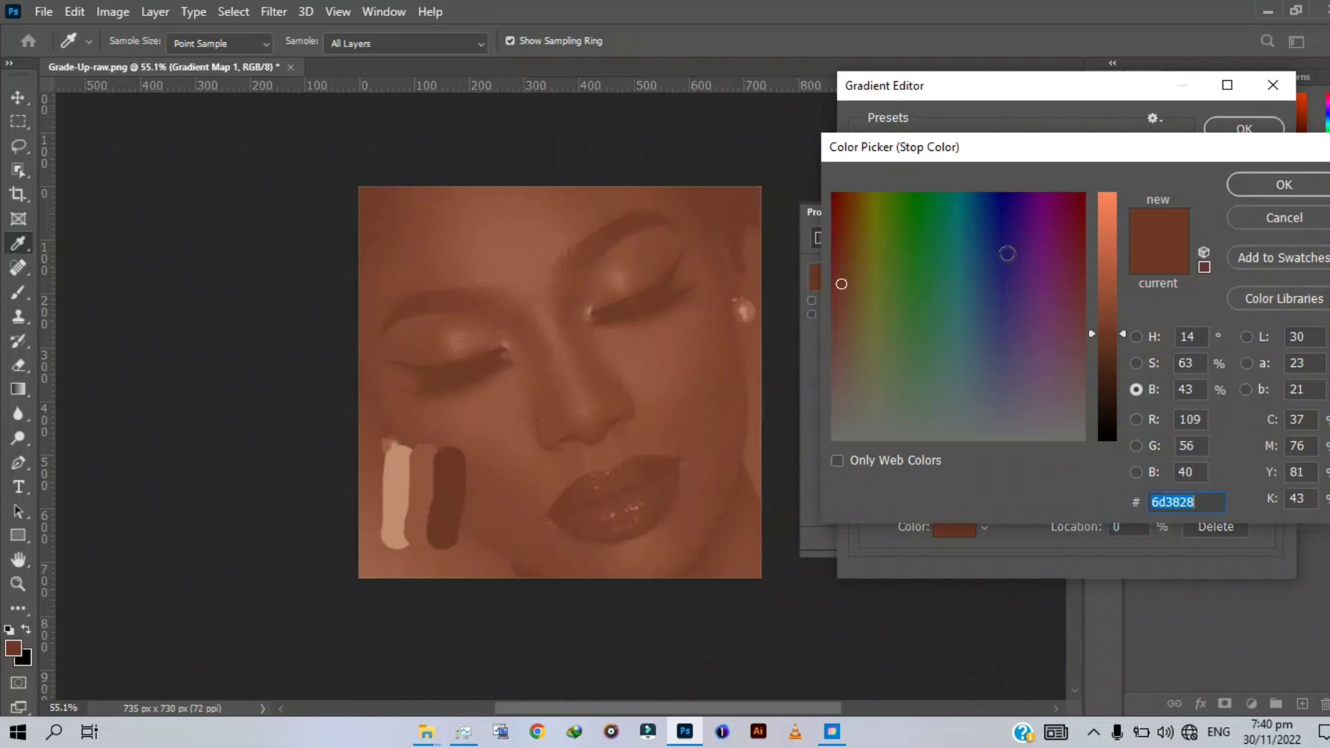
pyautogui.click(1287, 184)
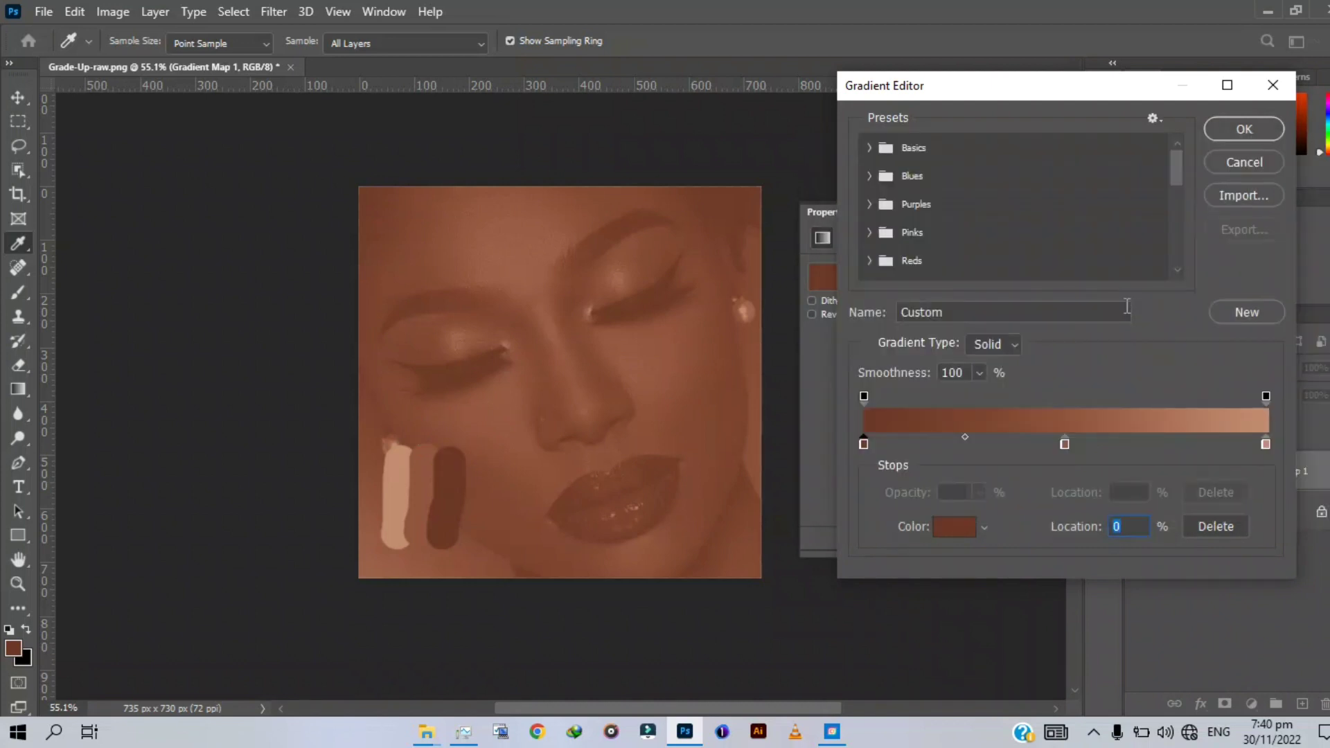
pyautogui.click(1239, 312)
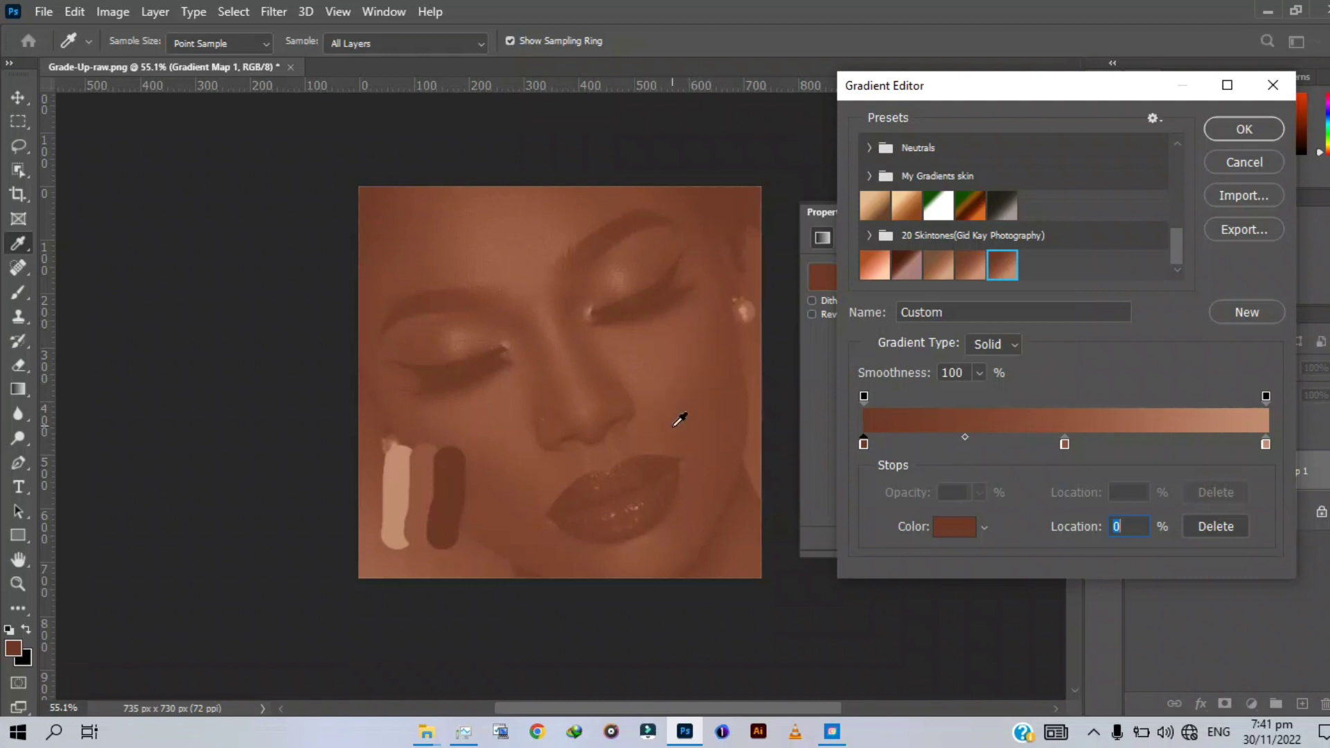
# Move the dark stop to 25%, the midtone stop to 48% and the light stop to 93%, and apply the gradient
pyautogui.moveTo(860, 440); pyautogui.dragTo(926, 442)
pyautogui.moveTo(1067, 444)
pyautogui.mouseDown()
pyautogui.moveTo(1089, 441)
pyautogui.moveTo(1064, 446)
pyautogui.mouseUp()
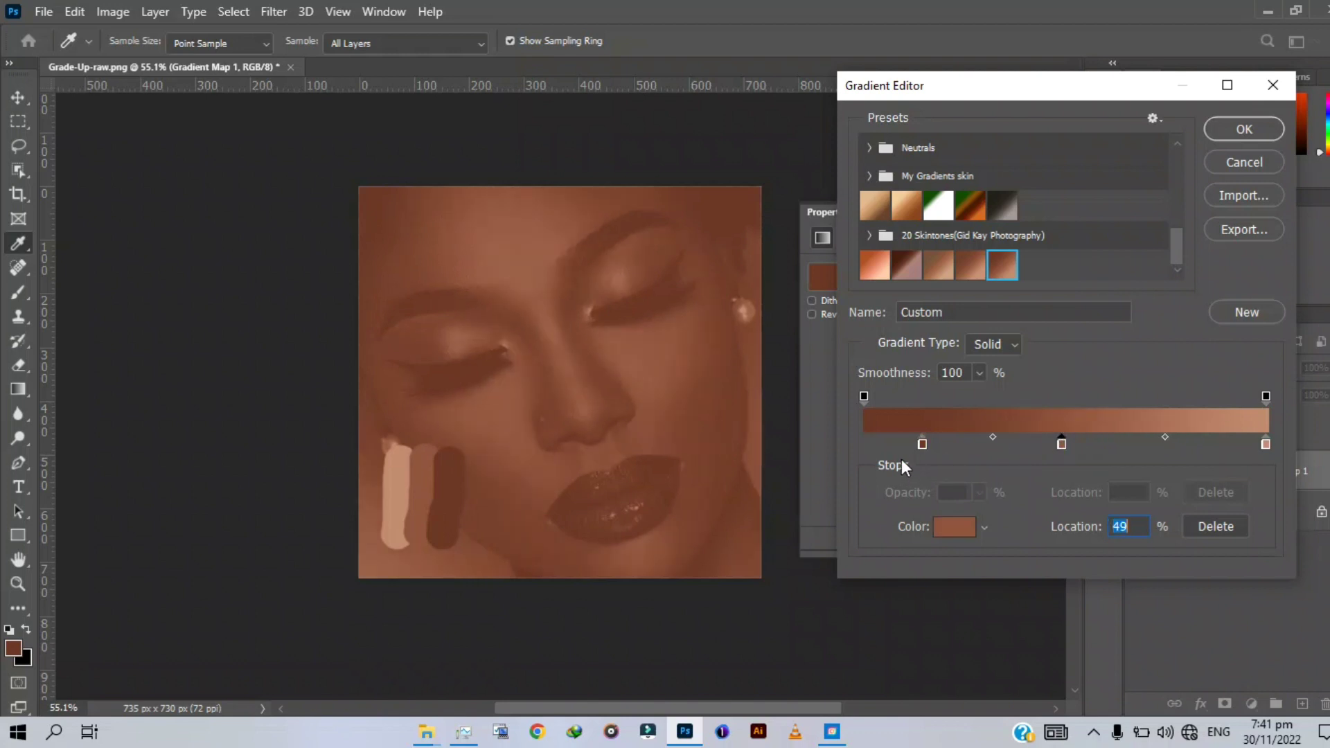
pyautogui.moveTo(922, 443); pyautogui.dragTo(960, 438)
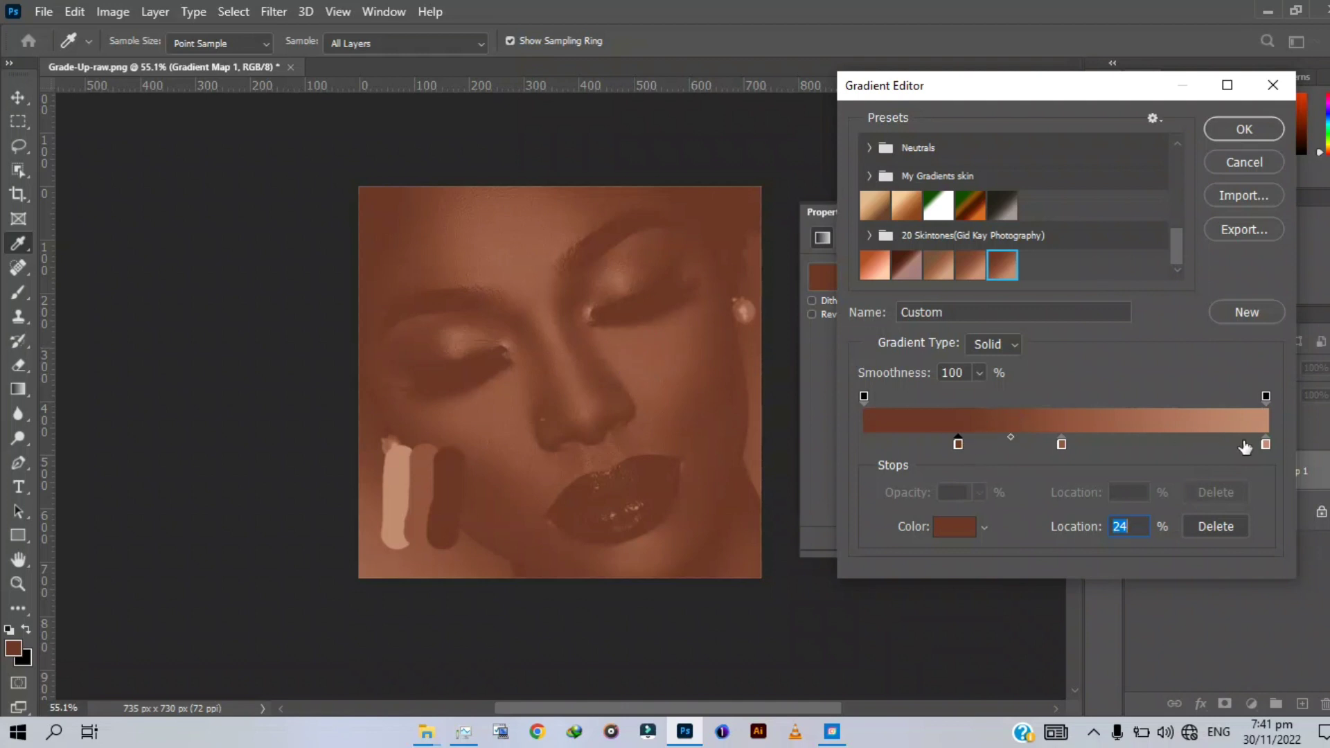
pyautogui.moveTo(1265, 440); pyautogui.dragTo(1239, 446)
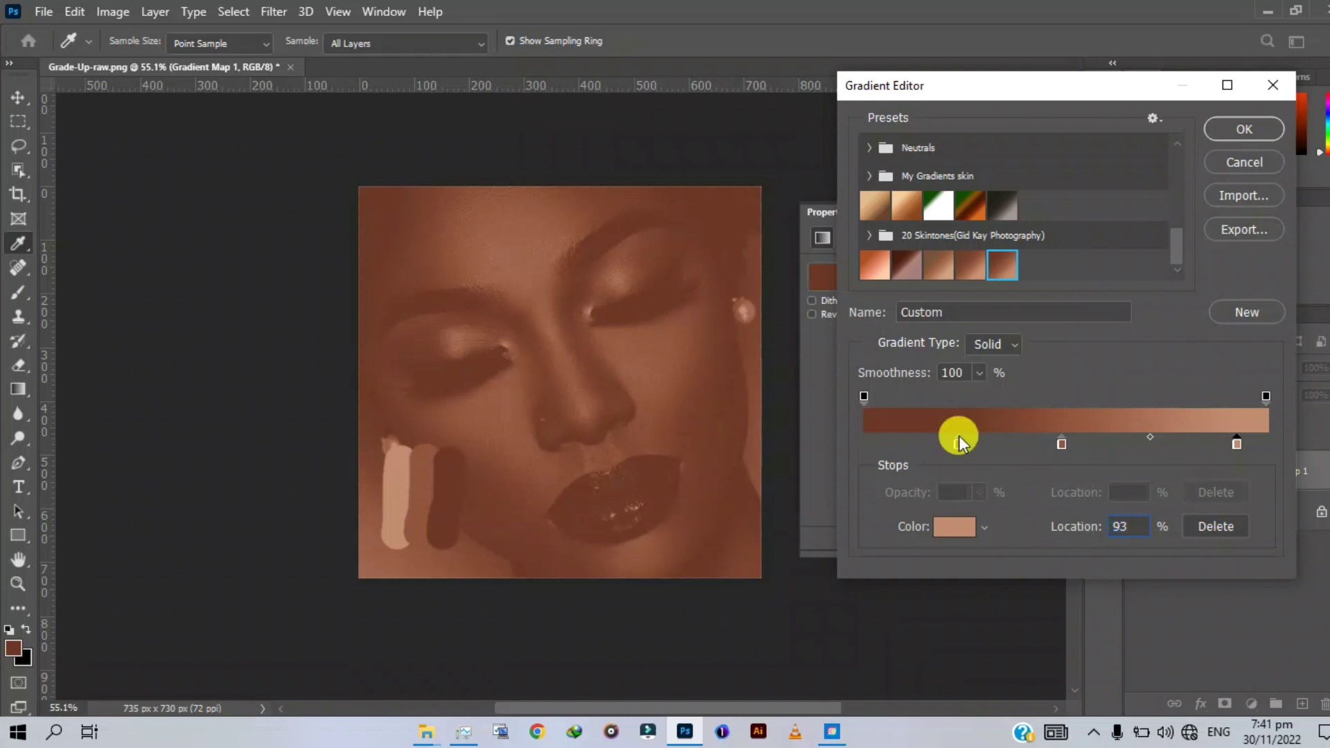
pyautogui.moveTo(958, 439); pyautogui.dragTo(967, 438)
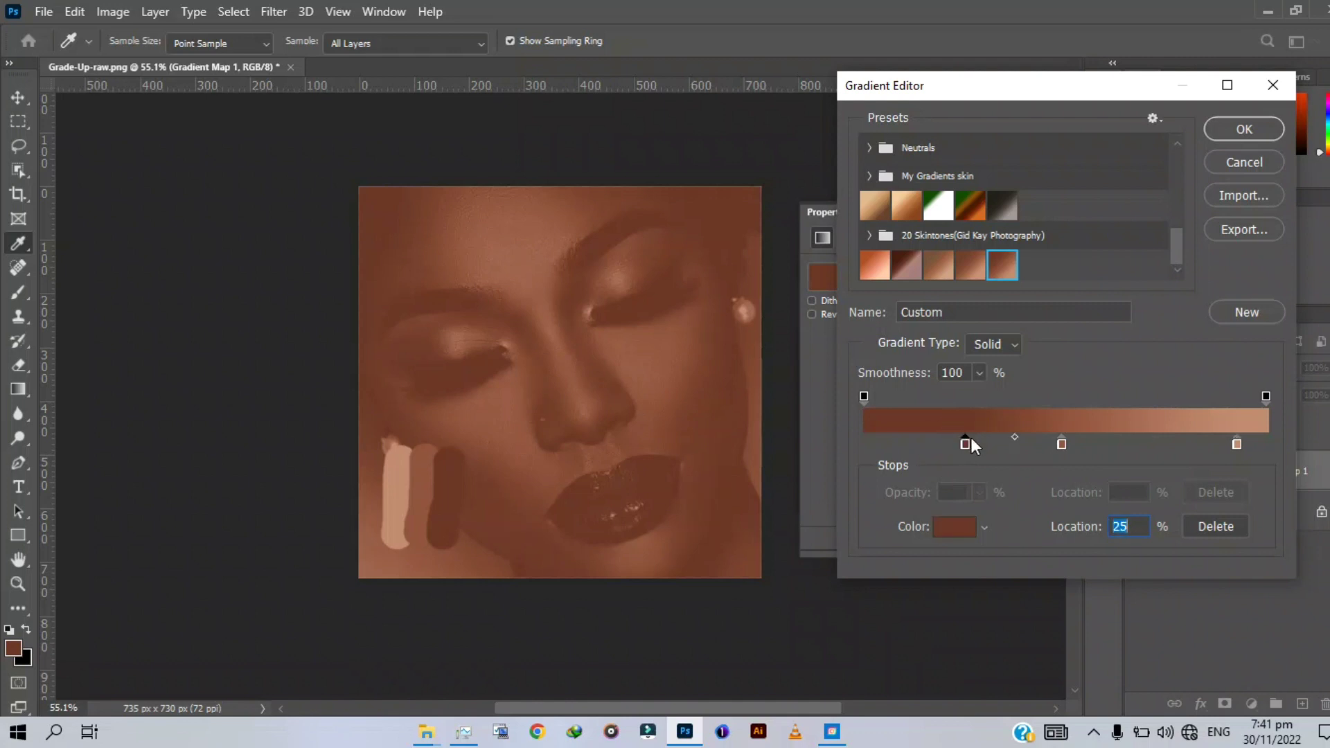
pyautogui.moveTo(1063, 435); pyautogui.dragTo(1058, 438)
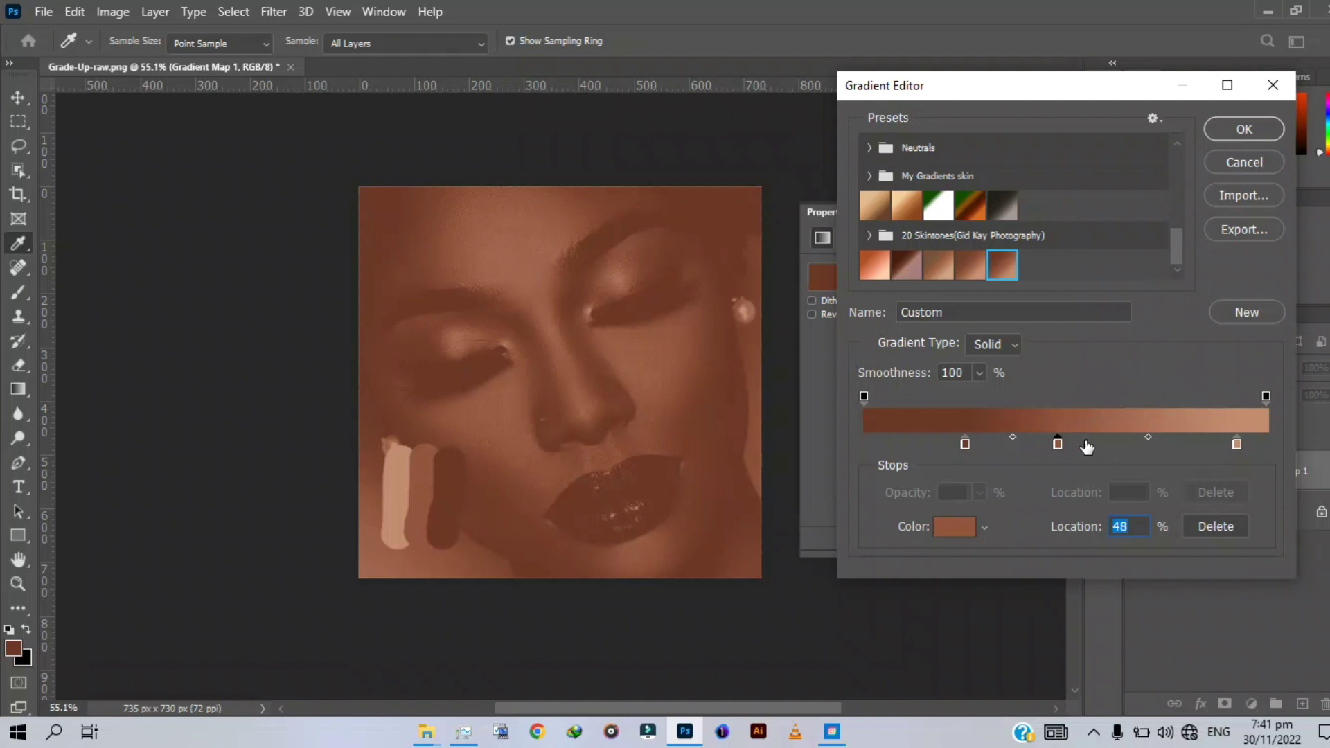
pyautogui.click(1241, 126)
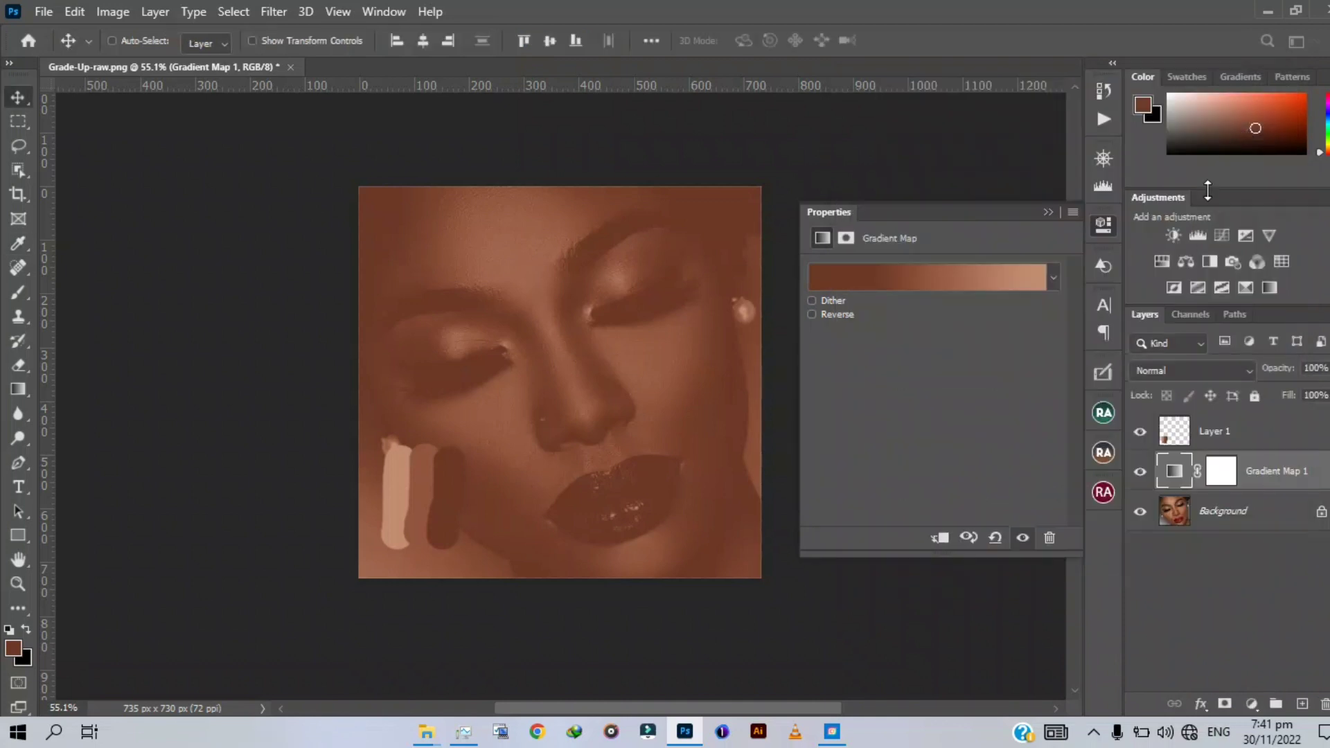
pyautogui.click(1047, 213)
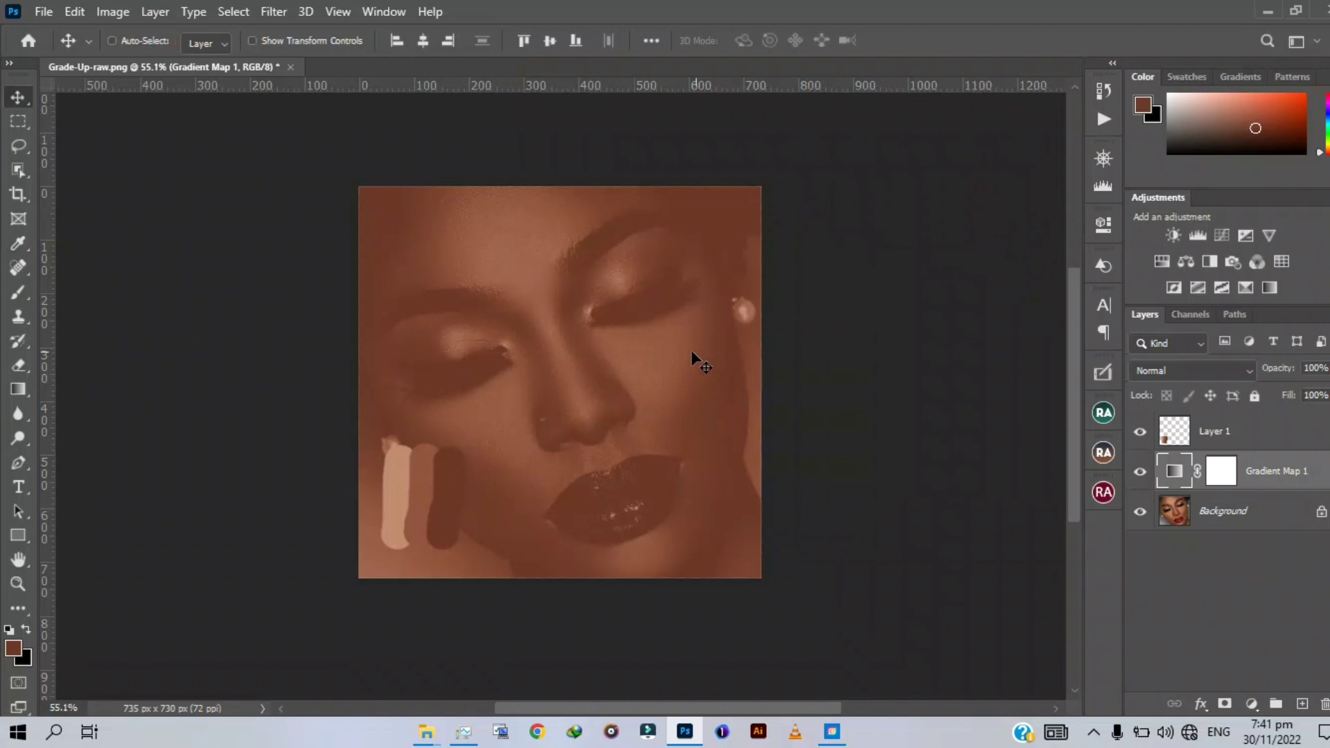
# Set the Gradient Map 1 layer's blending mode to Color and make its layer mask active
pyautogui.click(1212, 373)
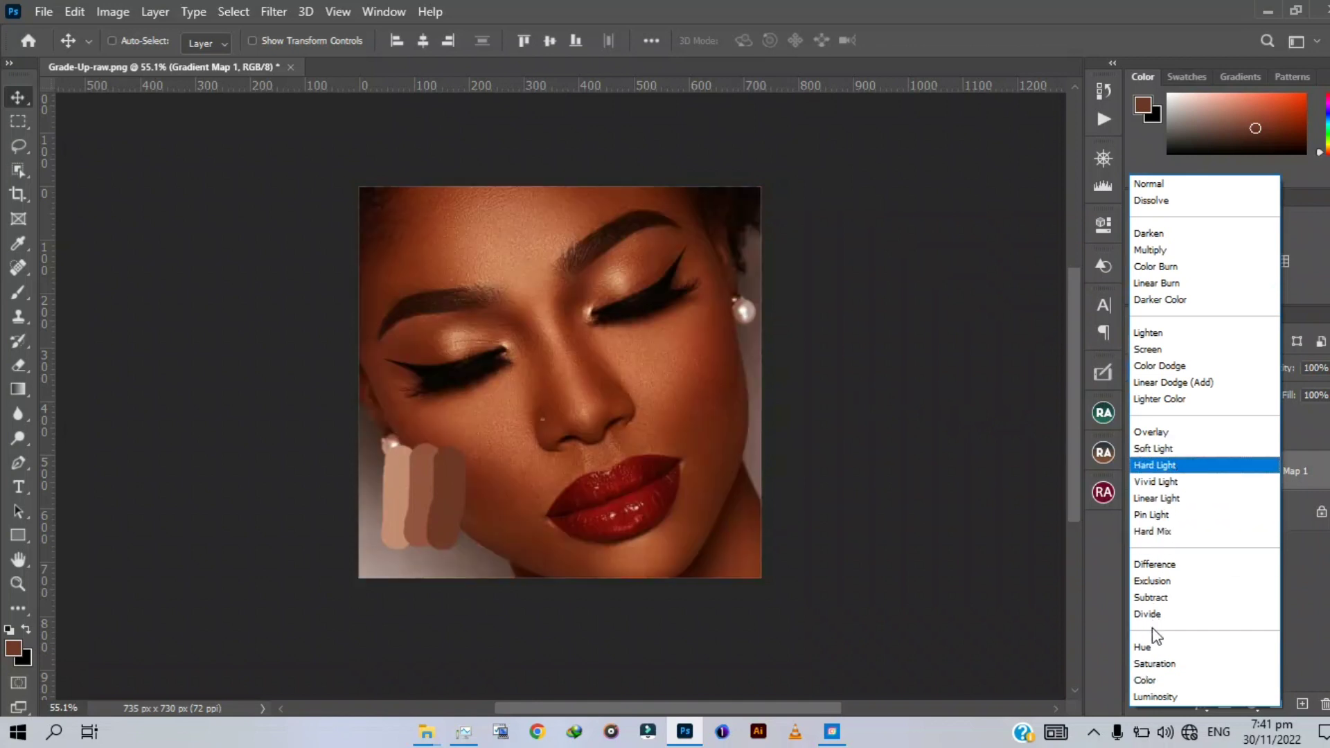
pyautogui.click(1152, 679)
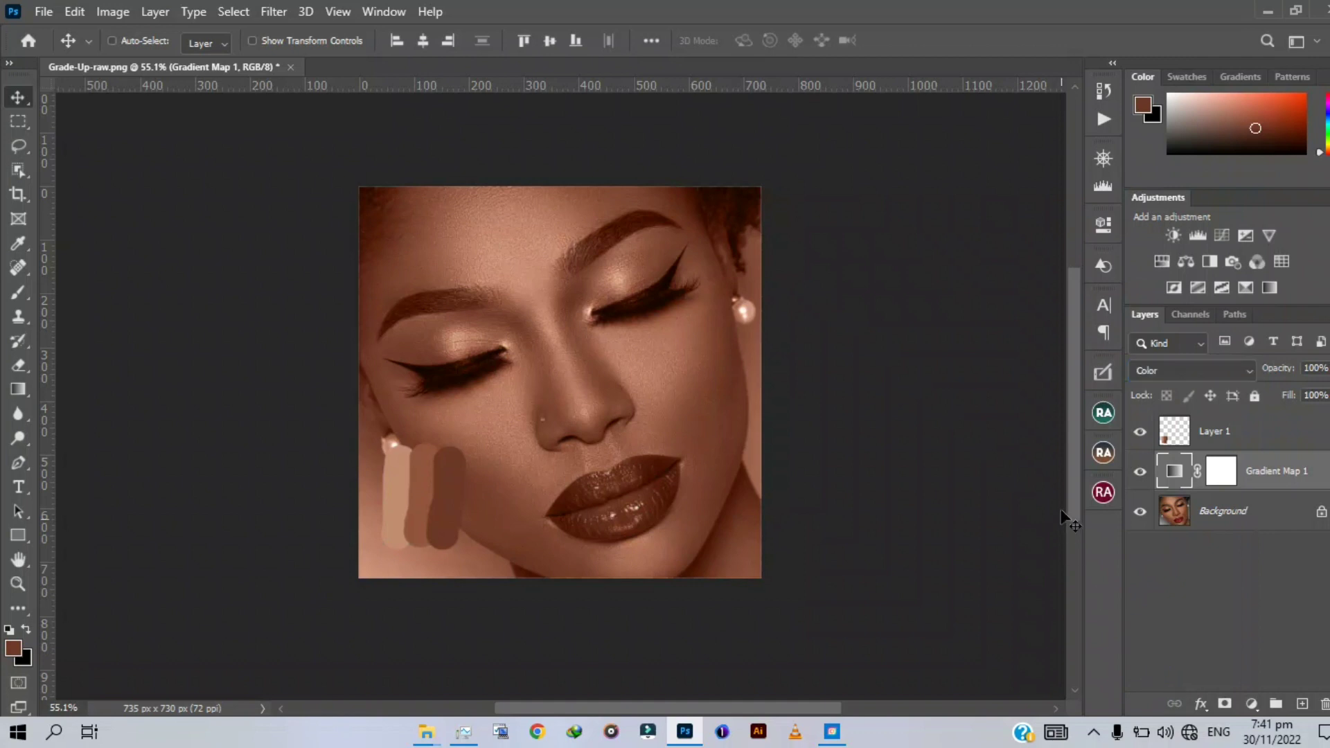
pyautogui.click(1221, 474)
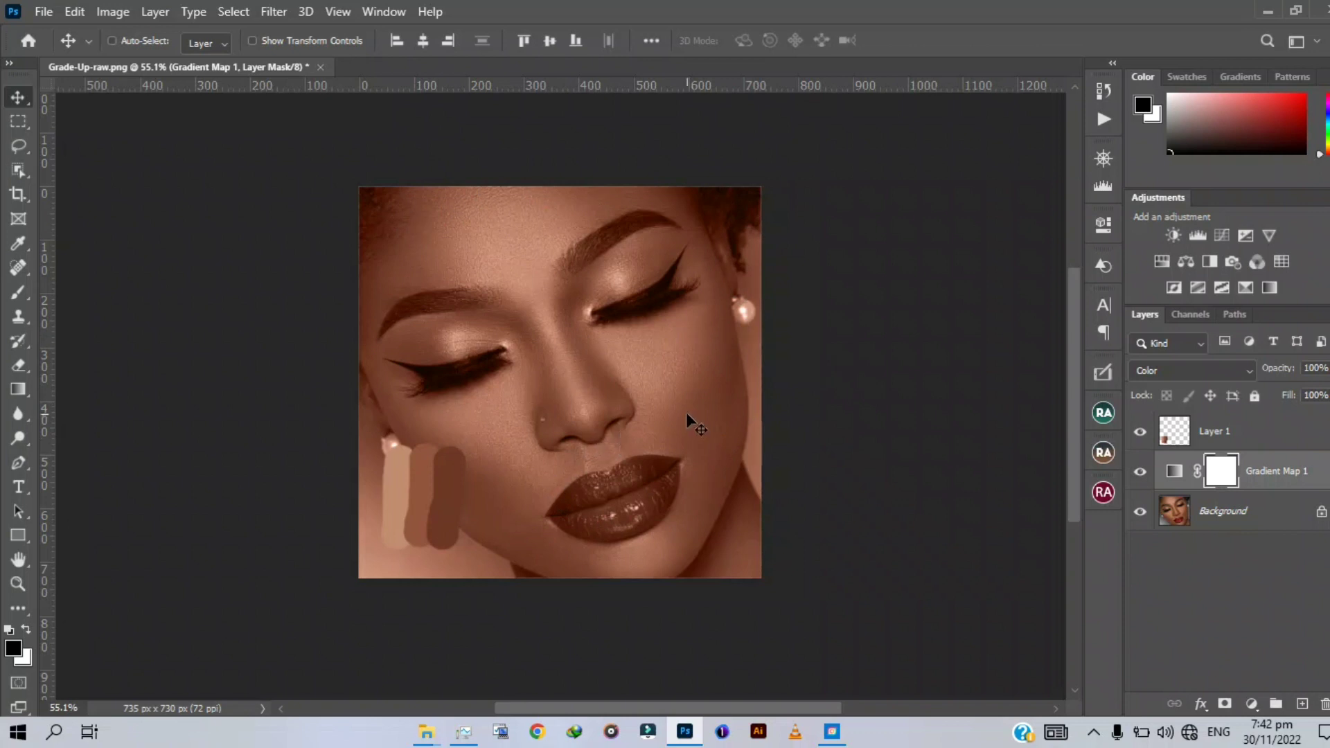
# Delete Layer 1, which holds the three sampled skin-tone swatches
pyautogui.click(1213, 430)
pyautogui.click(1140, 433)
pyautogui.moveTo(1254, 431); pyautogui.dragTo(1324, 703)
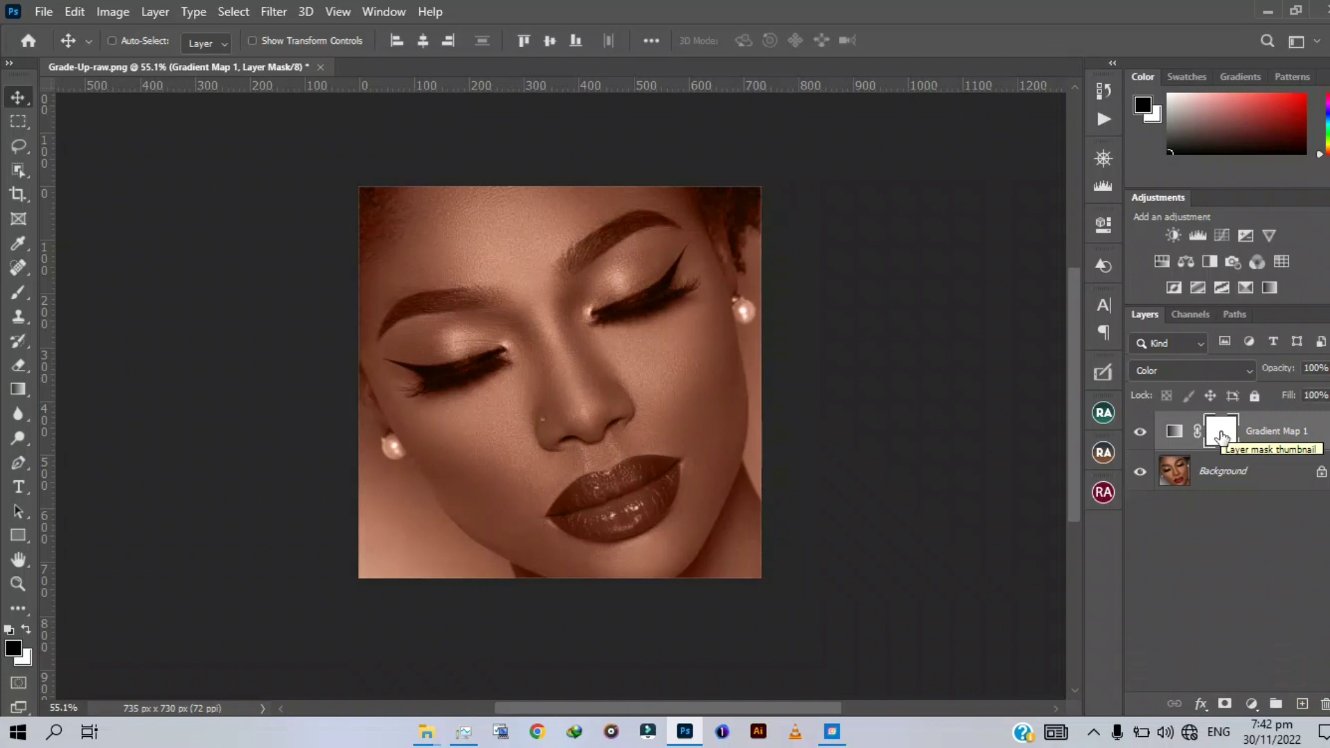
# Invert the Gradient Map 1 layer mask to black
pyautogui.hotkey('ctrl', 'i')
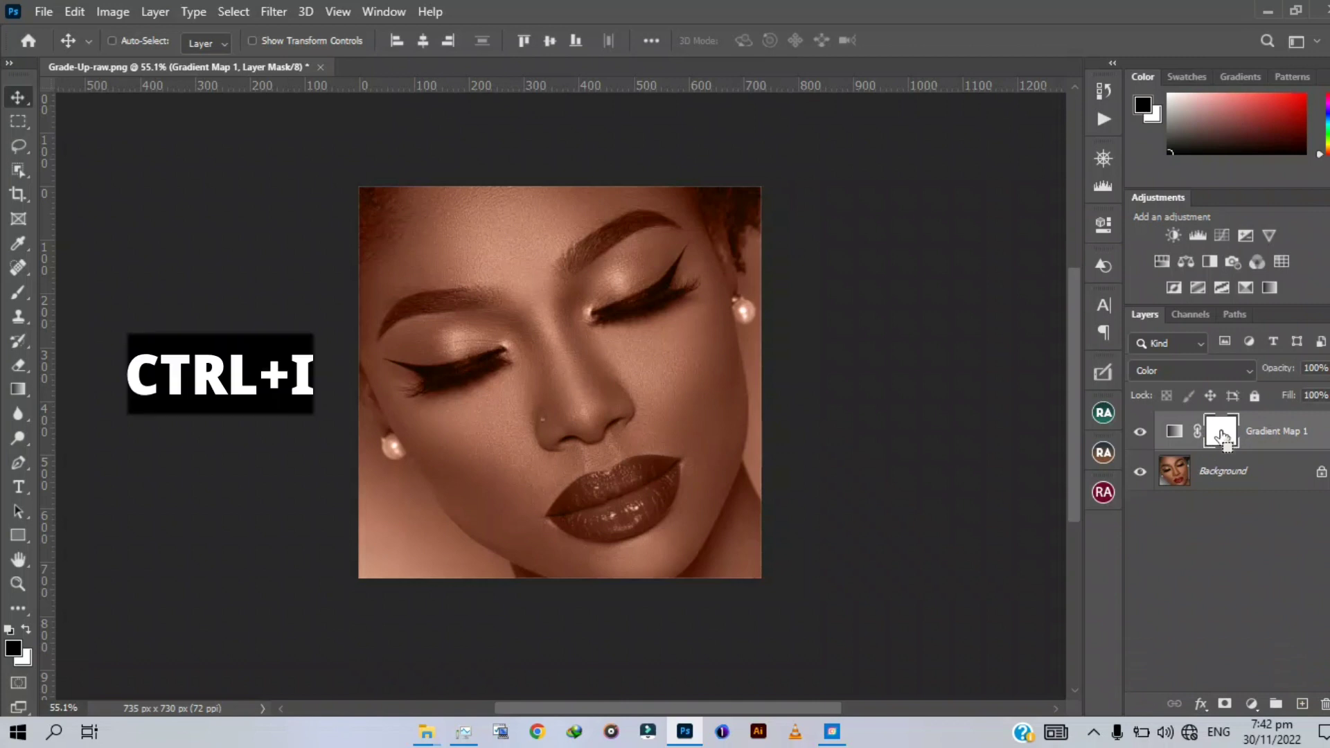
pyautogui.press('ctrl')
pyautogui.hotkey('ctrl', 'i')
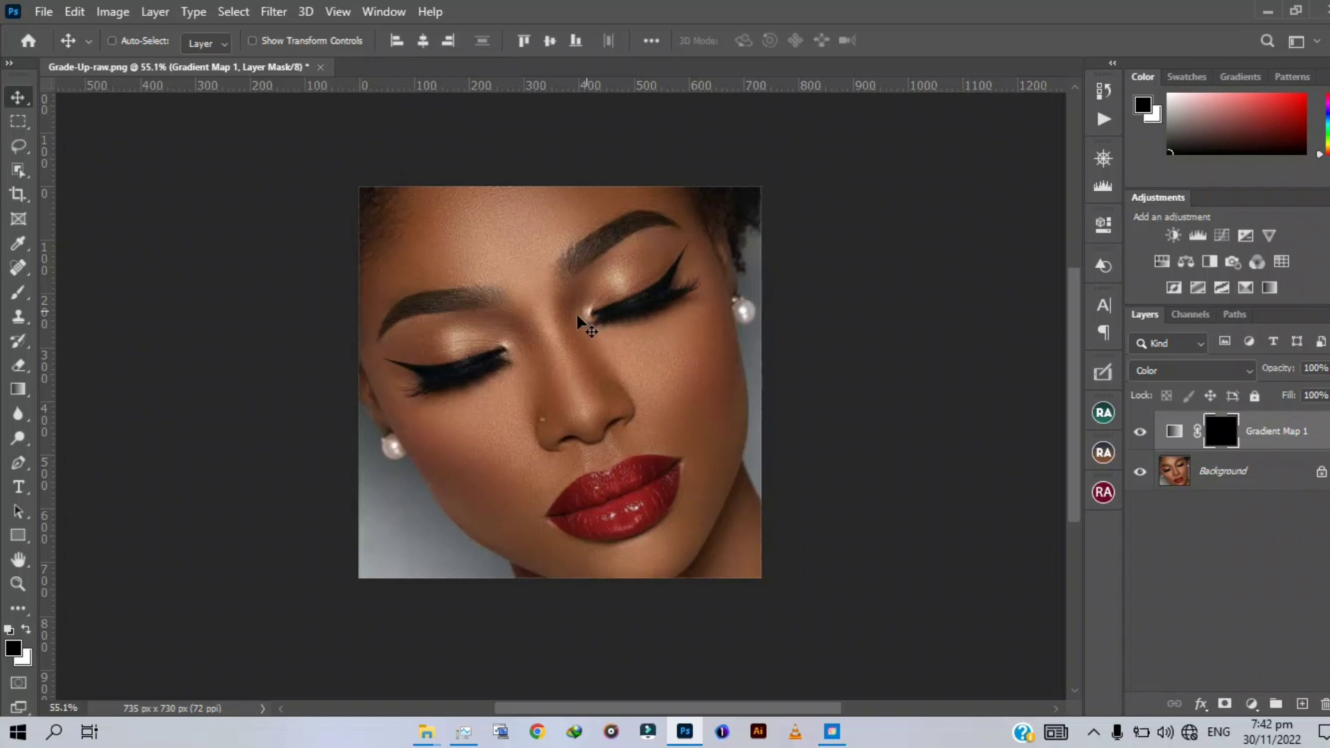
# Set up a soft round Brush at 60 px with minimal hardness and white as the foreground colour
pyautogui.press('b')
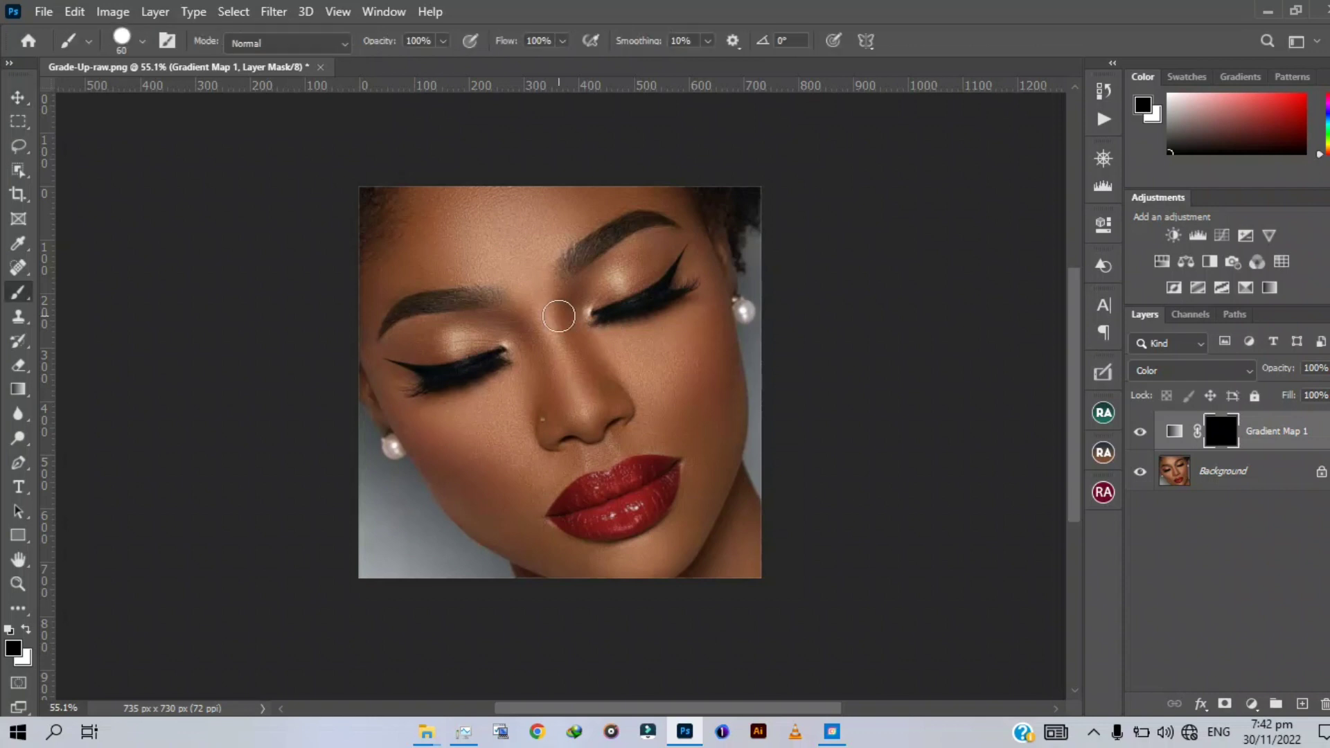
pyautogui.rightClick(559, 313)
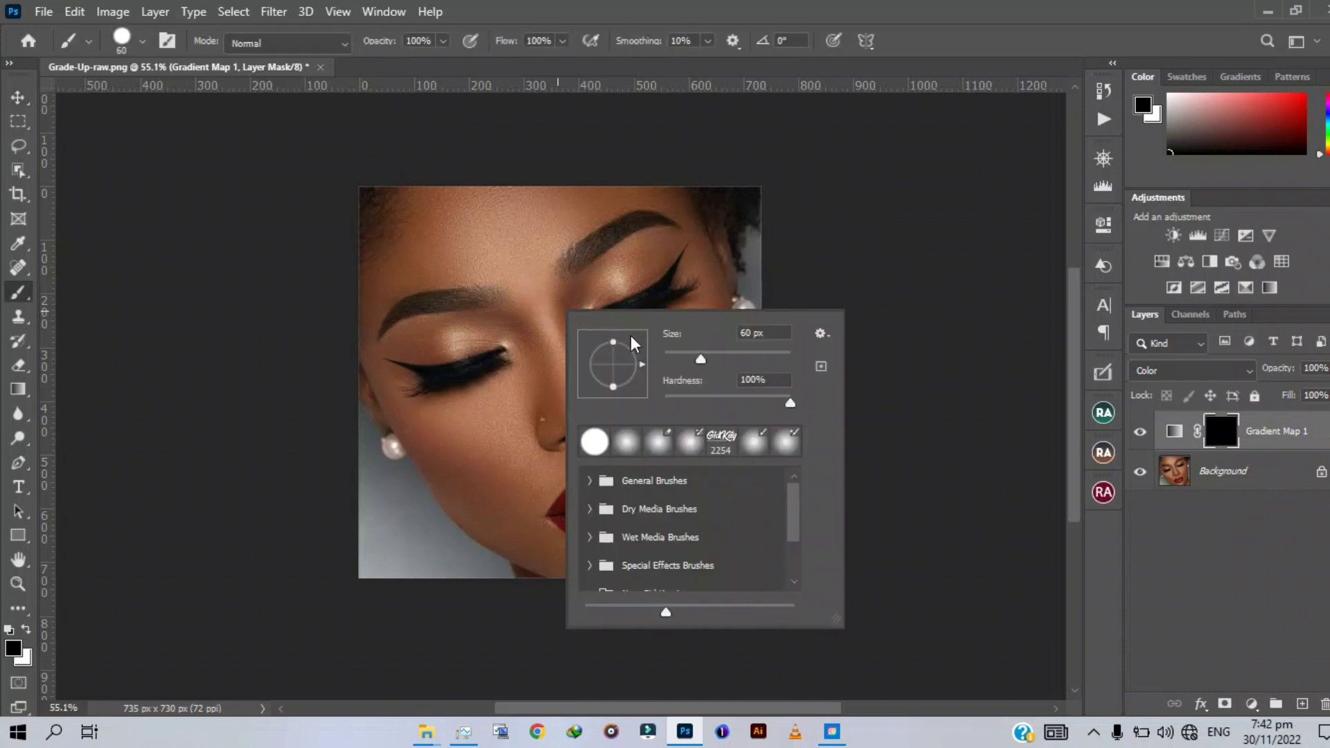
pyautogui.moveTo(789, 401); pyautogui.dragTo(650, 387)
pyautogui.click(514, 262)
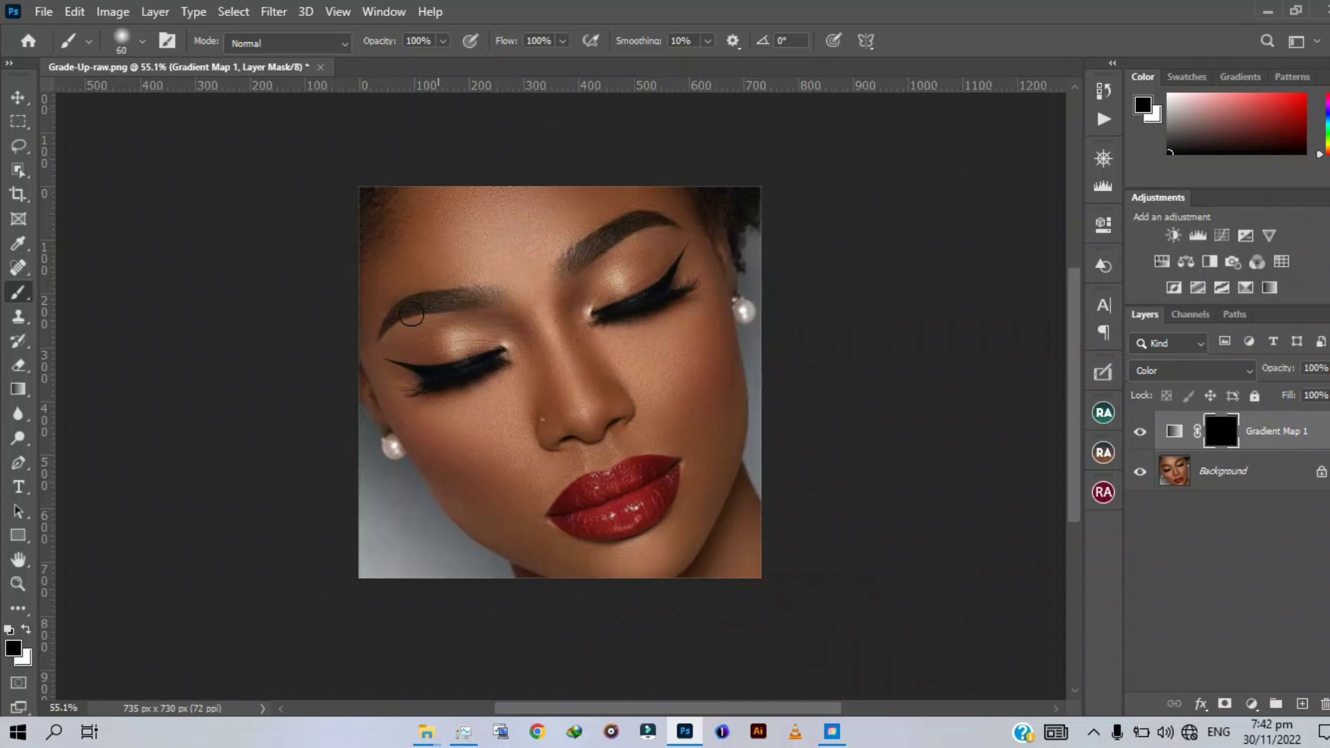
pyautogui.click(29, 631)
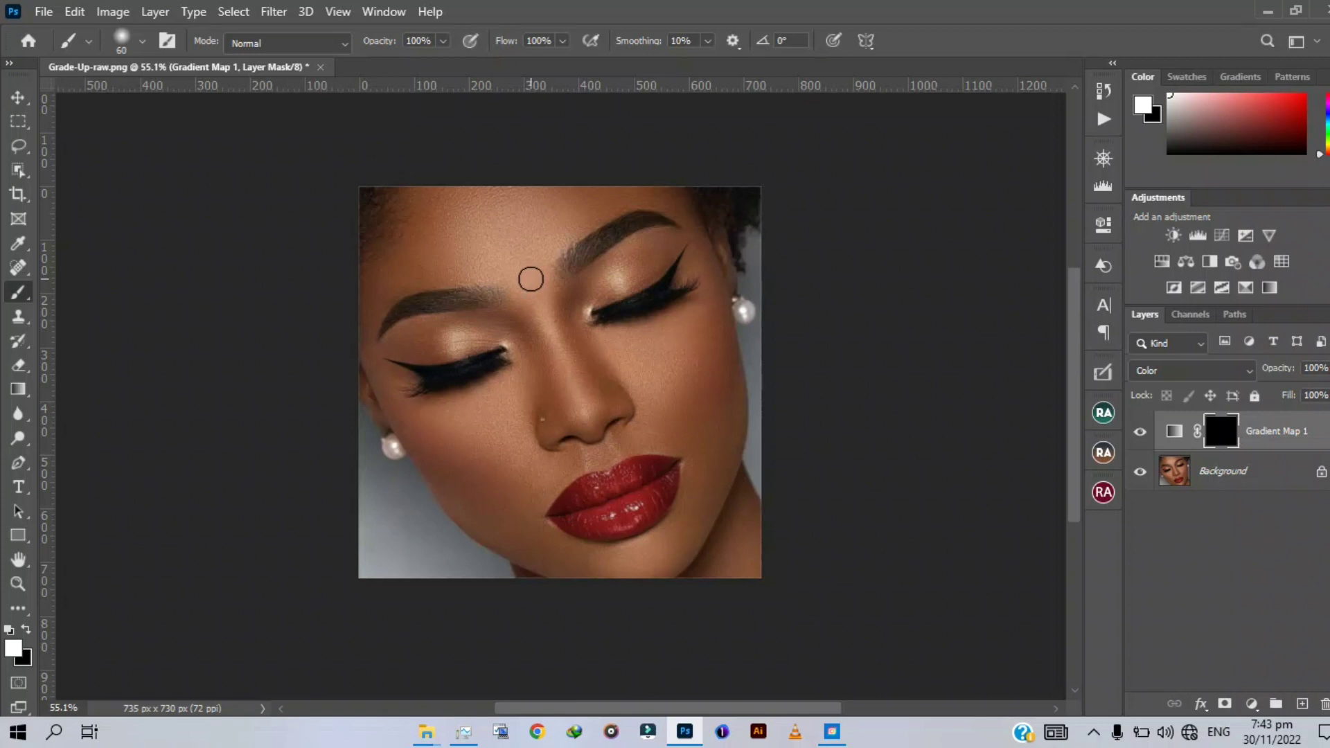
# With the brush enlarged to 125 px and the red mask overlay shown, paint the face and neck skin white on the mask
pyautogui.press(']')
pyautogui.press(']')
pyautogui.press(']')
pyautogui.press(']')
pyautogui.press(']')
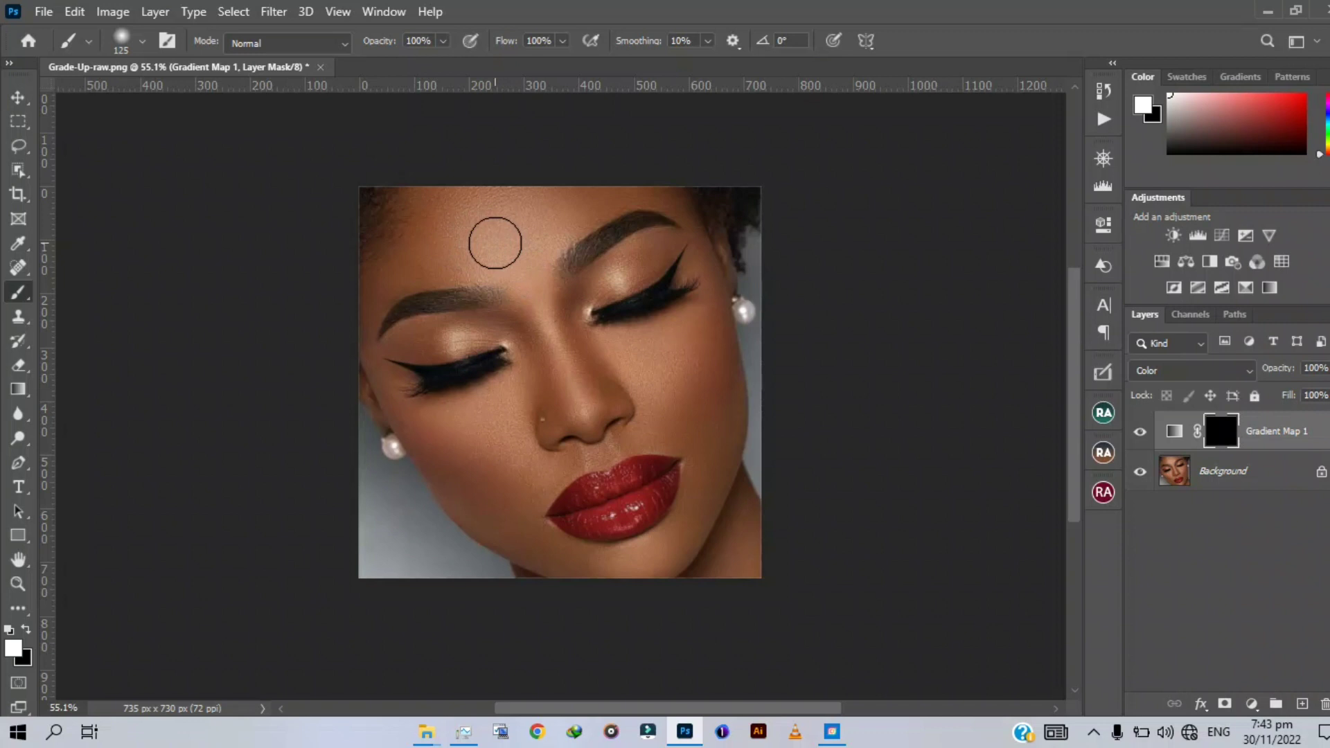
pyautogui.press('\\')
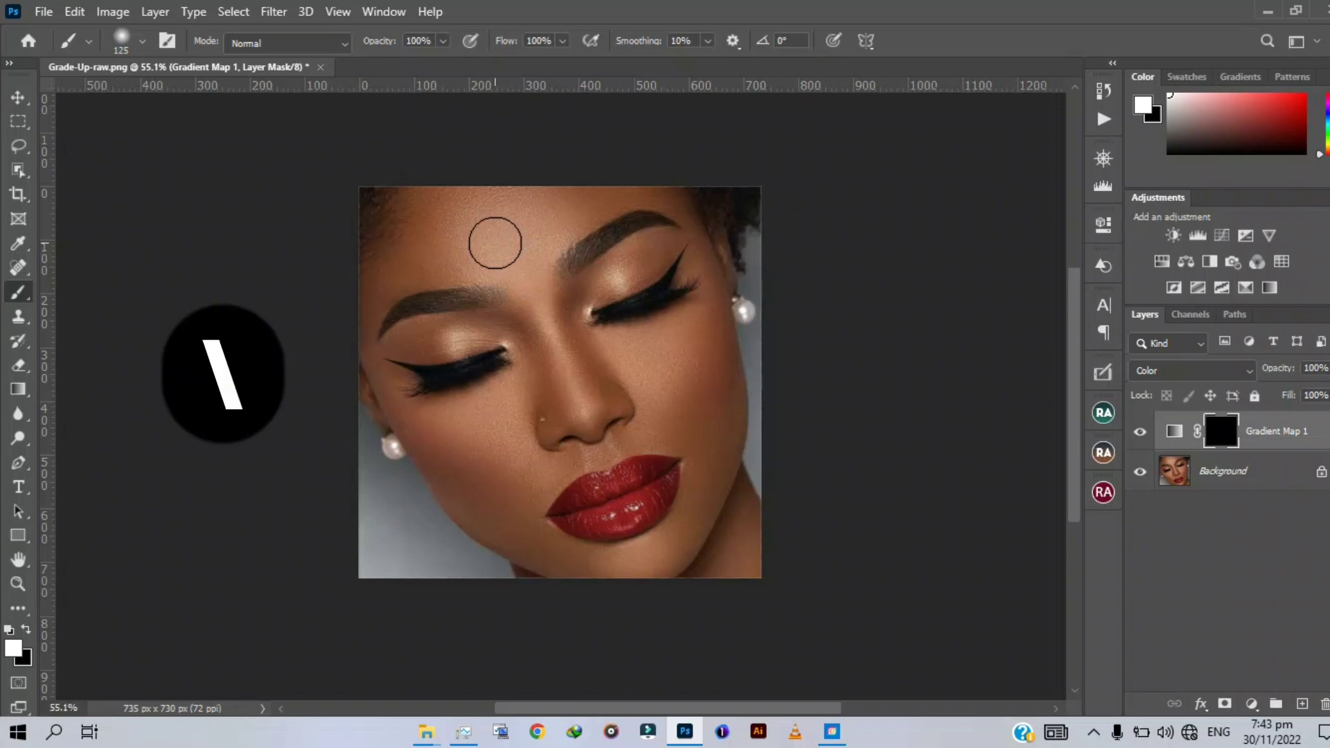
pyautogui.press('\\')
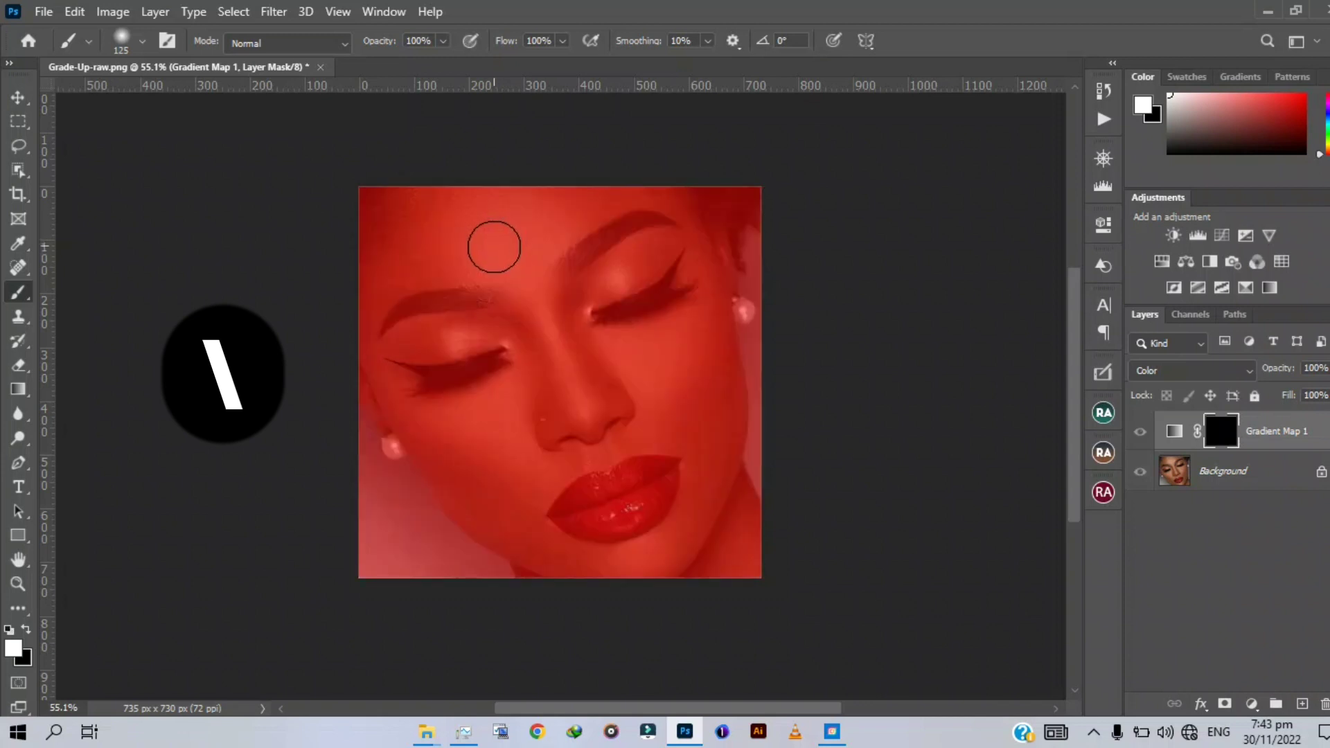
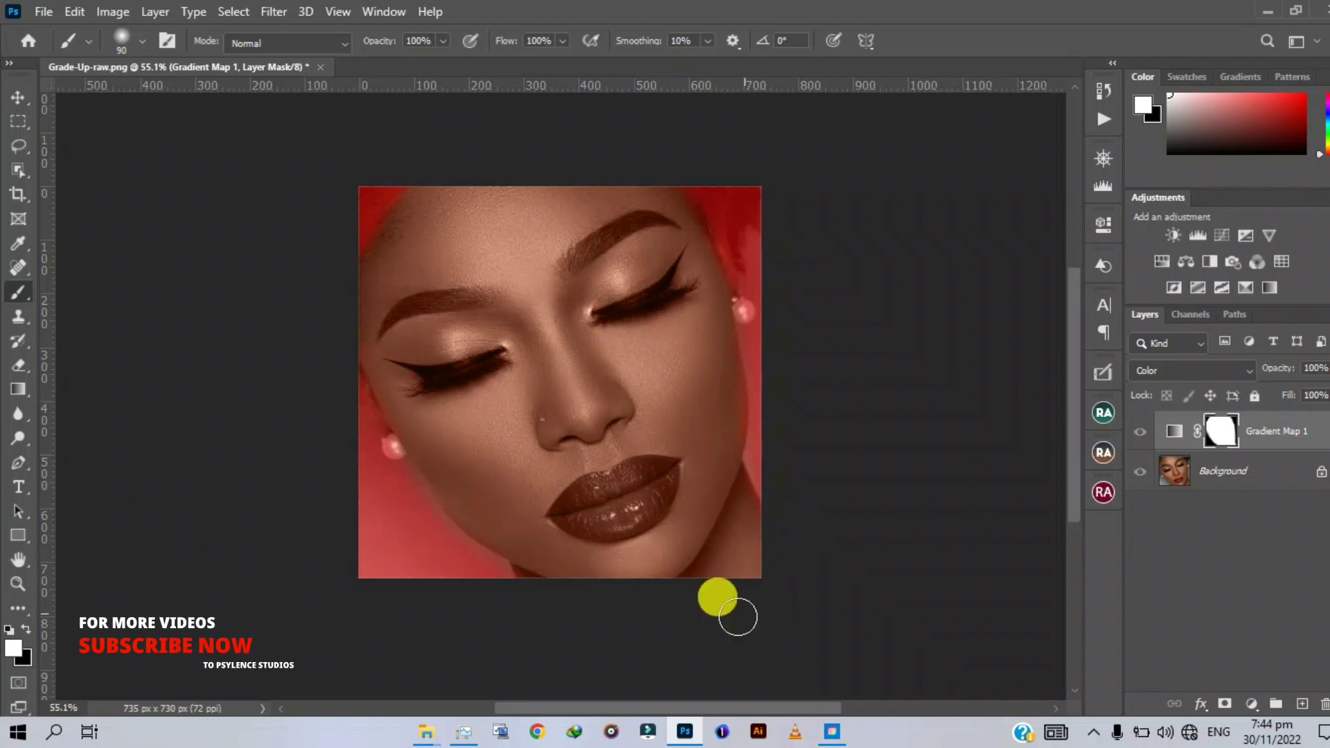
pyautogui.moveTo(383, 382)
pyautogui.mouseDown()
pyautogui.moveTo(395, 405)
pyautogui.moveTo(405, 208)
pyautogui.moveTo(451, 197)
pyautogui.mouseUp()
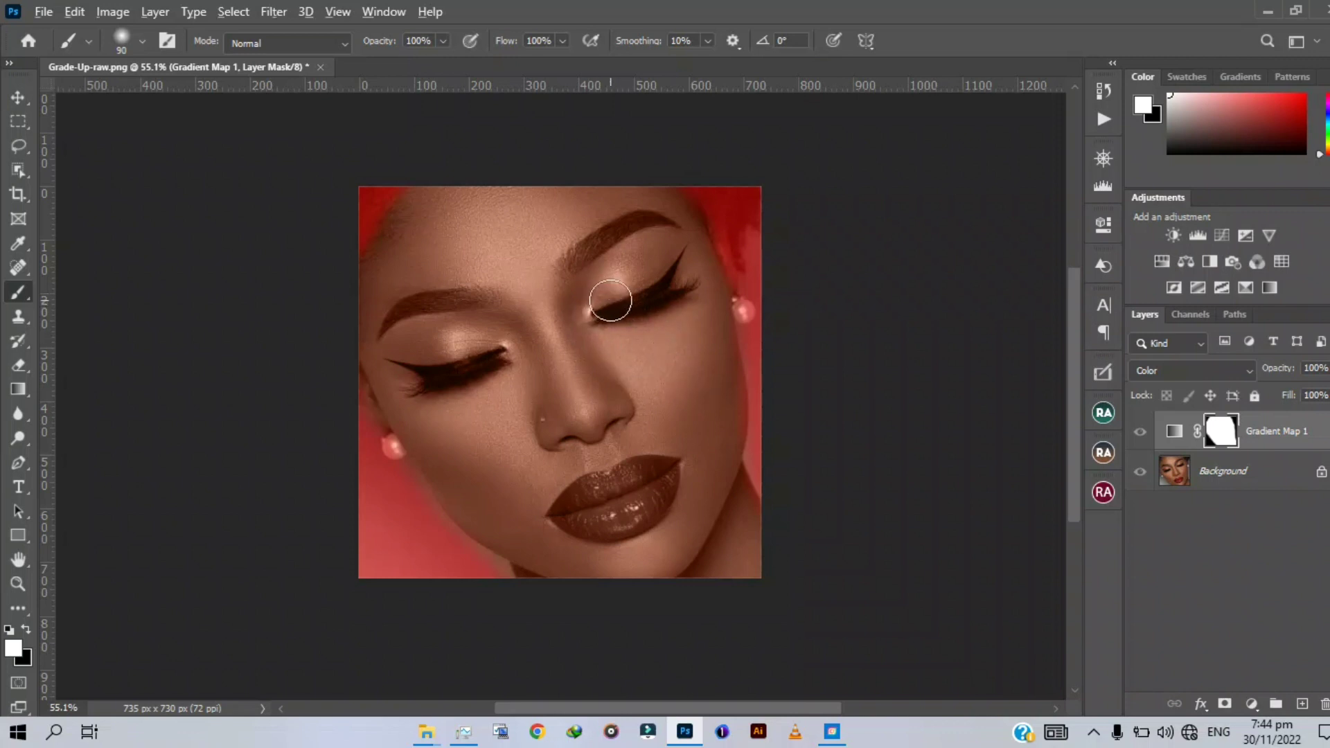
# Paint both eyebrows out of the gradient map's mask in black, using a small soft brush of about 25 px
pyautogui.scroll(1, 614, 296)
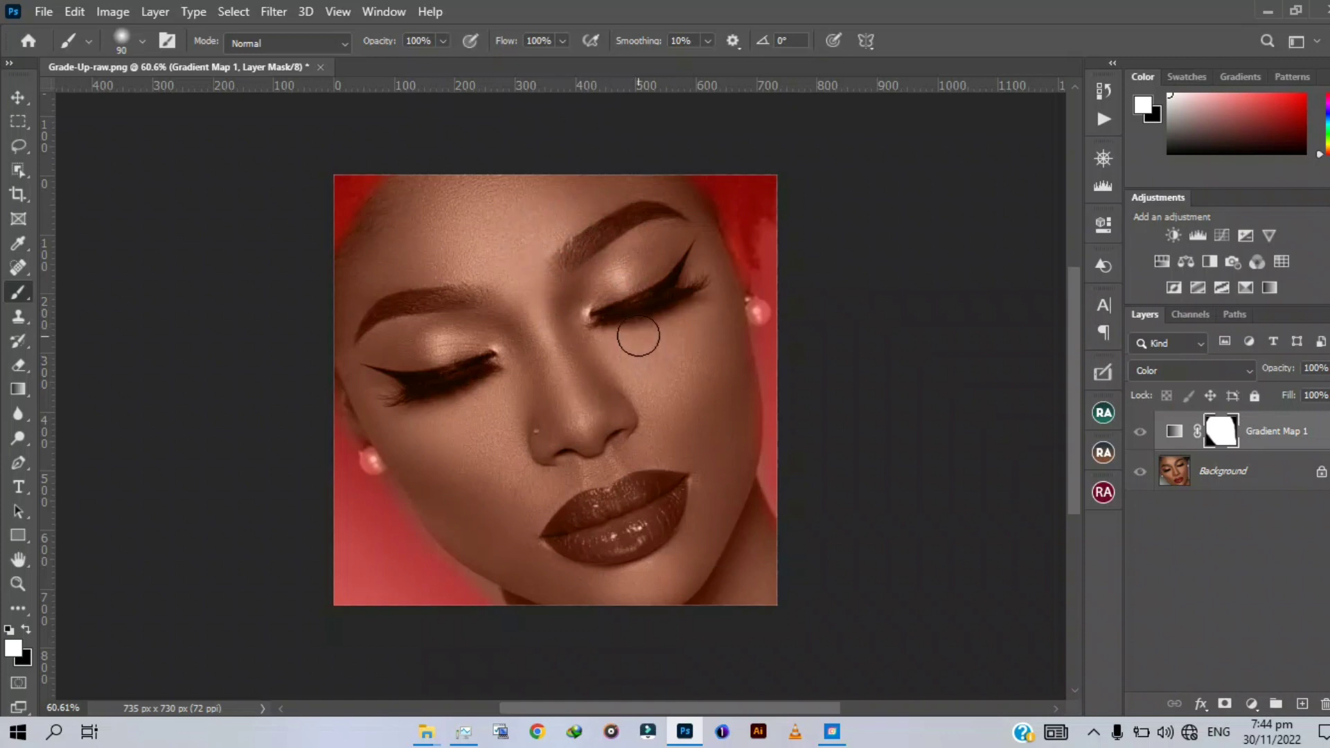
pyautogui.click(28, 629)
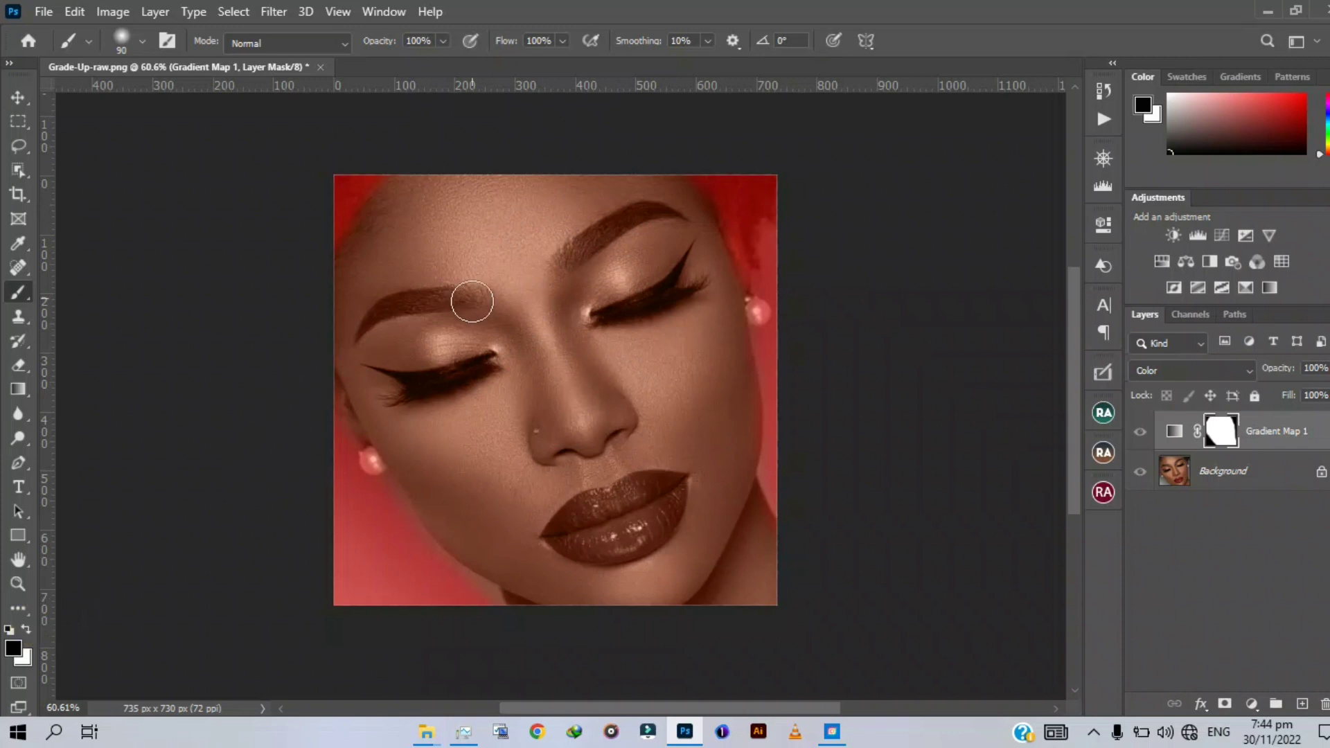
pyautogui.scroll(2, 471, 303)
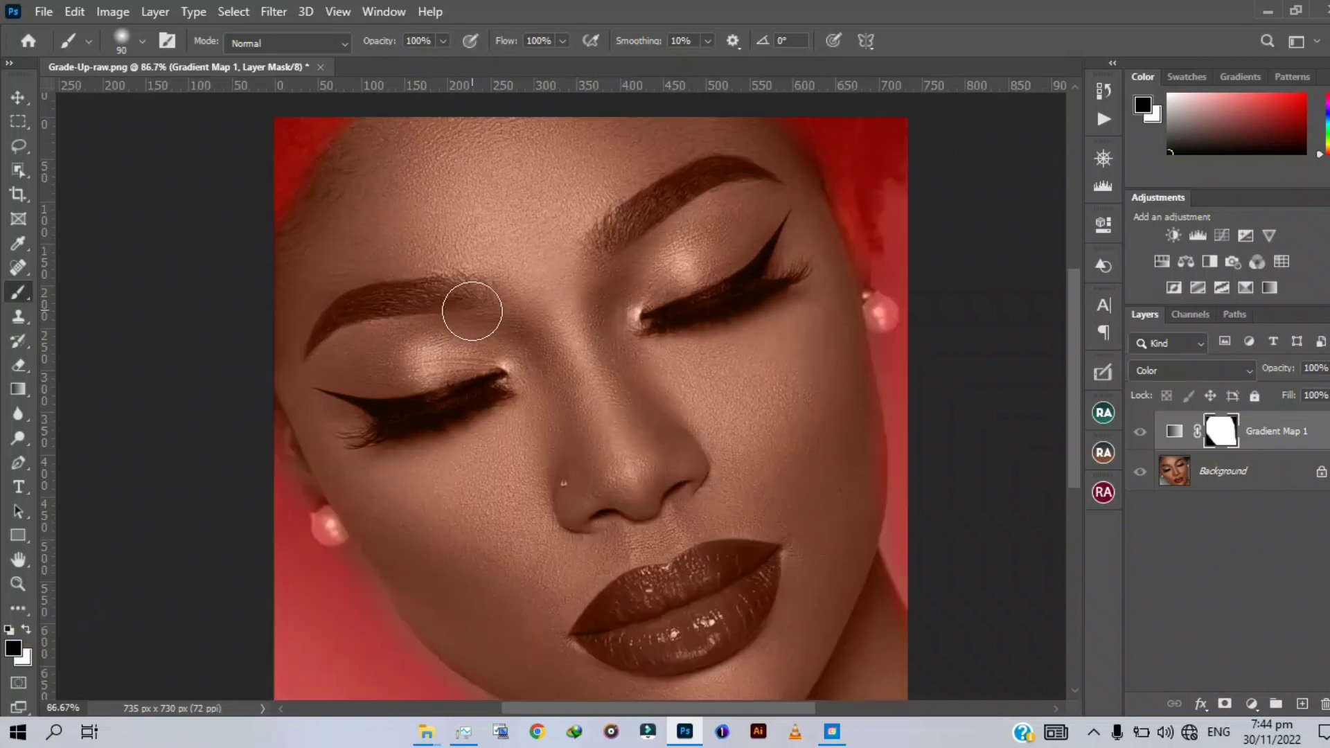
pyautogui.press('[')
pyautogui.press('[')
pyautogui.press('[')
pyautogui.press('[')
pyautogui.moveTo(385, 293)
pyautogui.mouseDown()
pyautogui.moveTo(479, 295)
pyautogui.moveTo(425, 284)
pyautogui.moveTo(370, 305)
pyautogui.moveTo(480, 287)
pyautogui.moveTo(353, 319)
pyautogui.moveTo(305, 359)
pyautogui.moveTo(386, 288)
pyautogui.moveTo(321, 329)
pyautogui.moveTo(350, 302)
pyautogui.moveTo(452, 279)
pyautogui.mouseUp()
pyautogui.press('[')
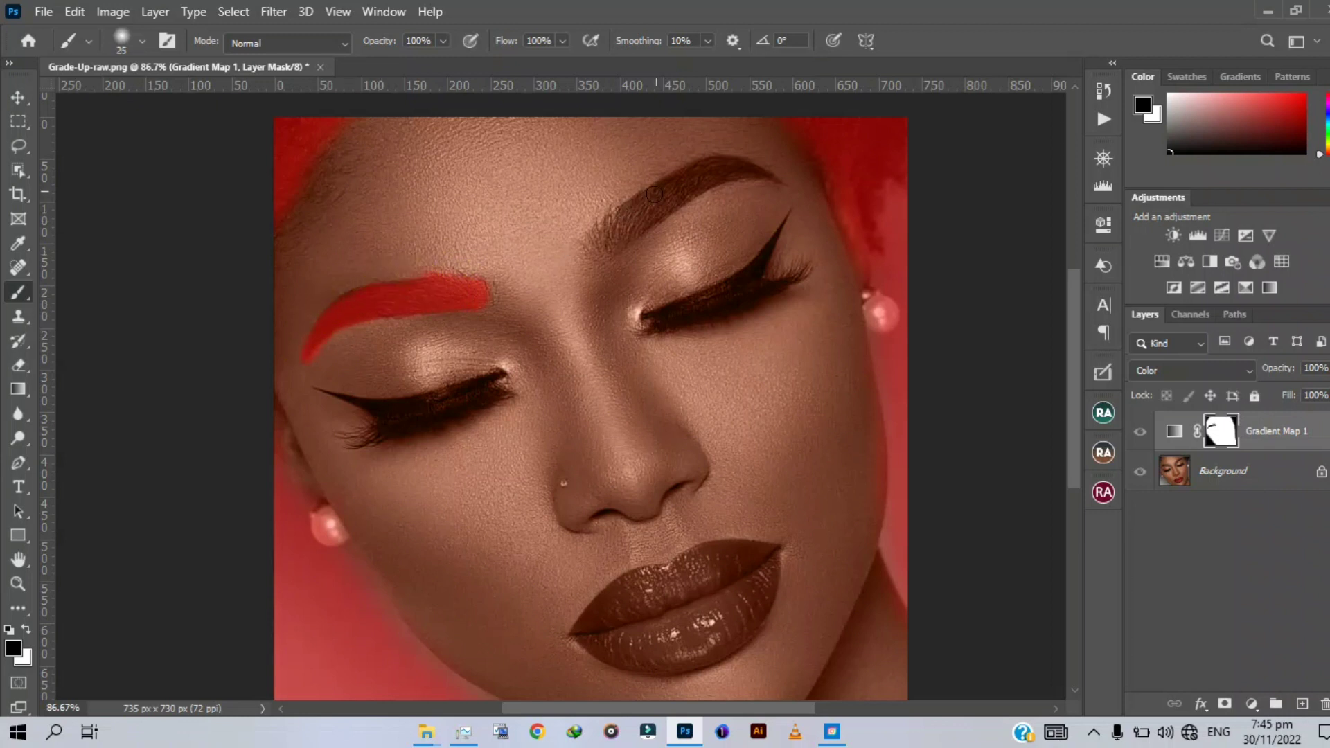
pyautogui.press(']')
pyautogui.moveTo(654, 194)
pyautogui.mouseDown()
pyautogui.moveTo(602, 228)
pyautogui.moveTo(616, 240)
pyautogui.moveTo(633, 204)
pyautogui.moveTo(600, 237)
pyautogui.moveTo(699, 180)
pyautogui.moveTo(609, 211)
pyautogui.moveTo(720, 169)
pyautogui.moveTo(644, 187)
pyautogui.moveTo(653, 178)
pyautogui.moveTo(767, 176)
pyautogui.moveTo(698, 155)
pyautogui.moveTo(730, 155)
pyautogui.moveTo(622, 229)
pyautogui.mouseUp()
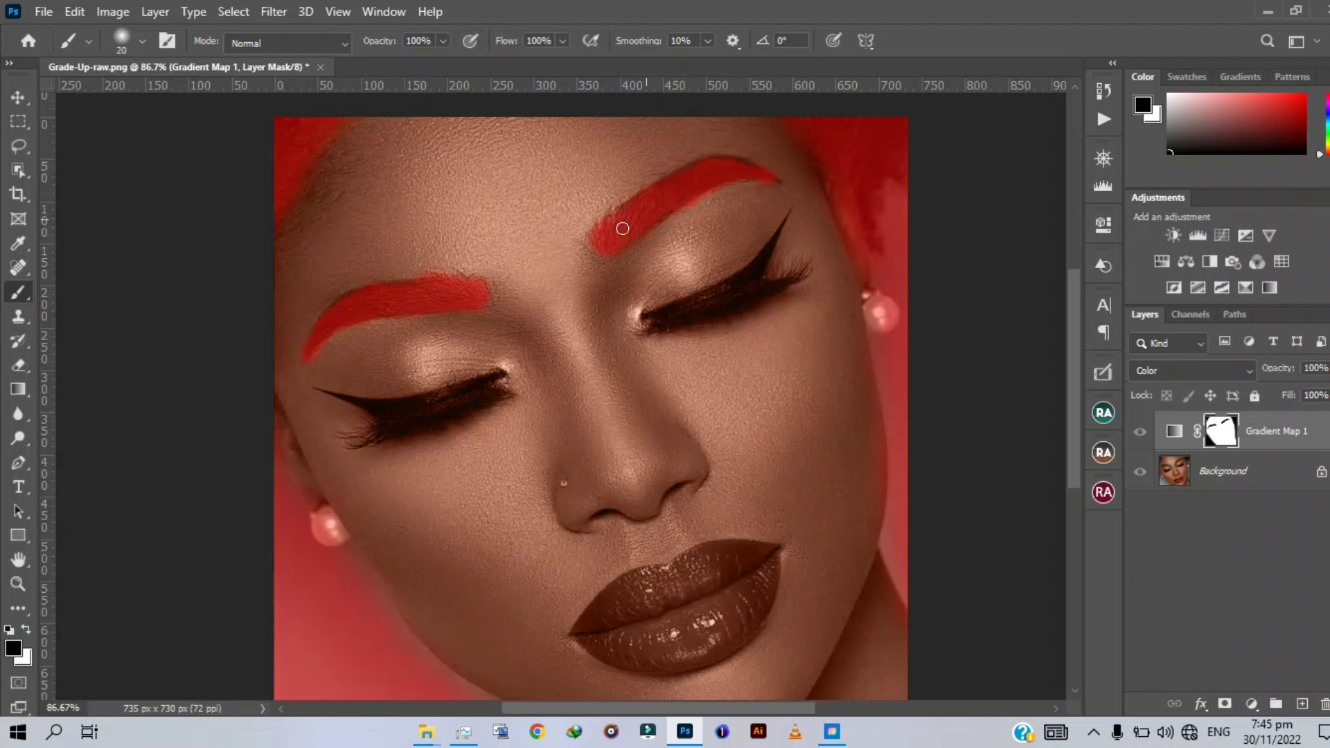
# Mask out the eyeliner and lashes of the eye on the portrait's right side with a black 10 px brush
pyautogui.press('[')
pyautogui.moveTo(771, 247)
pyautogui.mouseDown()
pyautogui.moveTo(639, 321)
pyautogui.moveTo(804, 264)
pyautogui.moveTo(748, 288)
pyautogui.moveTo(739, 276)
pyautogui.moveTo(717, 300)
pyautogui.moveTo(692, 297)
pyautogui.moveTo(721, 276)
pyautogui.moveTo(703, 288)
pyautogui.mouseUp()
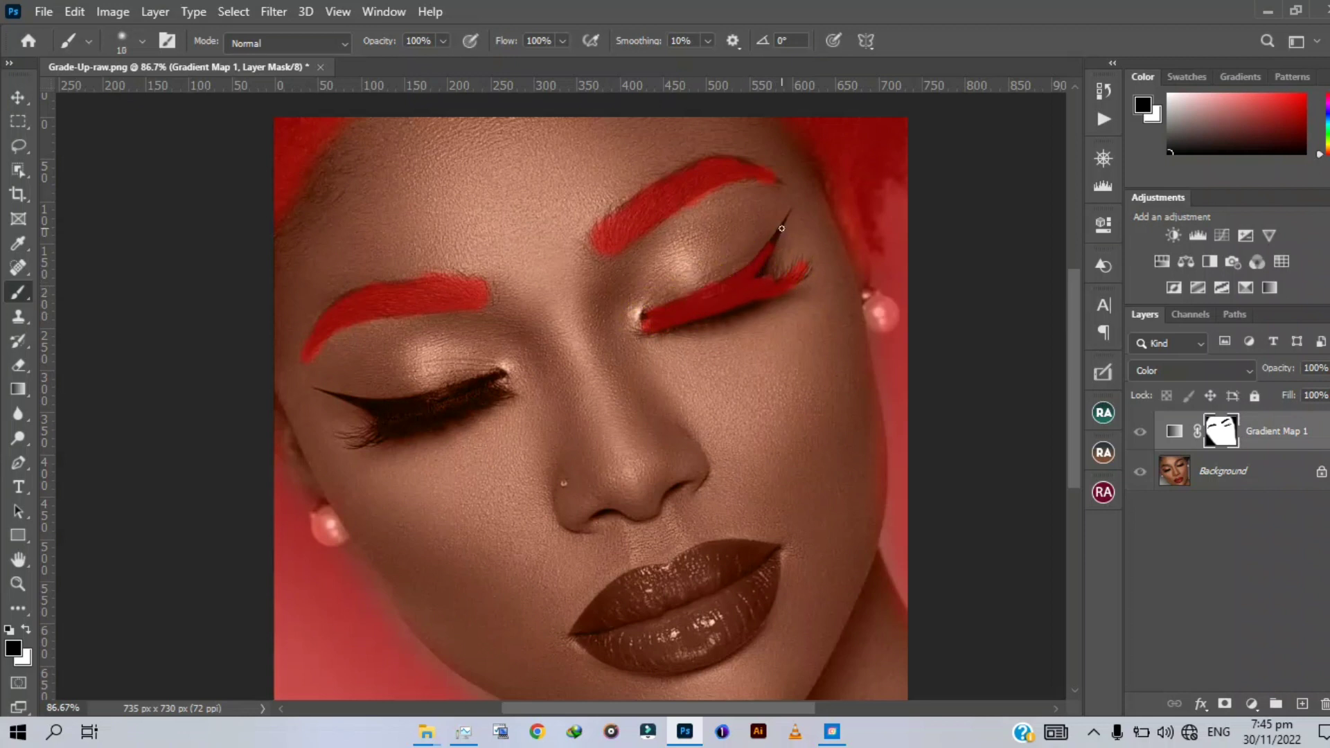
pyautogui.press('[')
pyautogui.moveTo(781, 229)
pyautogui.mouseDown()
pyautogui.moveTo(766, 229)
pyautogui.moveTo(755, 281)
pyautogui.moveTo(739, 277)
pyautogui.moveTo(757, 261)
pyautogui.moveTo(749, 286)
pyautogui.moveTo(646, 310)
pyautogui.mouseUp()
pyautogui.moveTo(781, 240)
pyautogui.mouseDown()
pyautogui.moveTo(775, 226)
pyautogui.moveTo(757, 267)
pyautogui.moveTo(770, 273)
pyautogui.mouseUp()
pyautogui.click(779, 274)
# Mask out the other eye's eyeliner and lashes in black, and touch up the first eye's lower lash line
pyautogui.moveTo(376, 411)
pyautogui.mouseDown()
pyautogui.moveTo(481, 389)
pyautogui.moveTo(356, 439)
pyautogui.moveTo(419, 434)
pyautogui.moveTo(506, 389)
pyautogui.moveTo(461, 401)
pyautogui.moveTo(483, 380)
pyautogui.moveTo(459, 390)
pyautogui.moveTo(499, 371)
pyautogui.moveTo(402, 406)
pyautogui.moveTo(322, 387)
pyautogui.mouseUp()
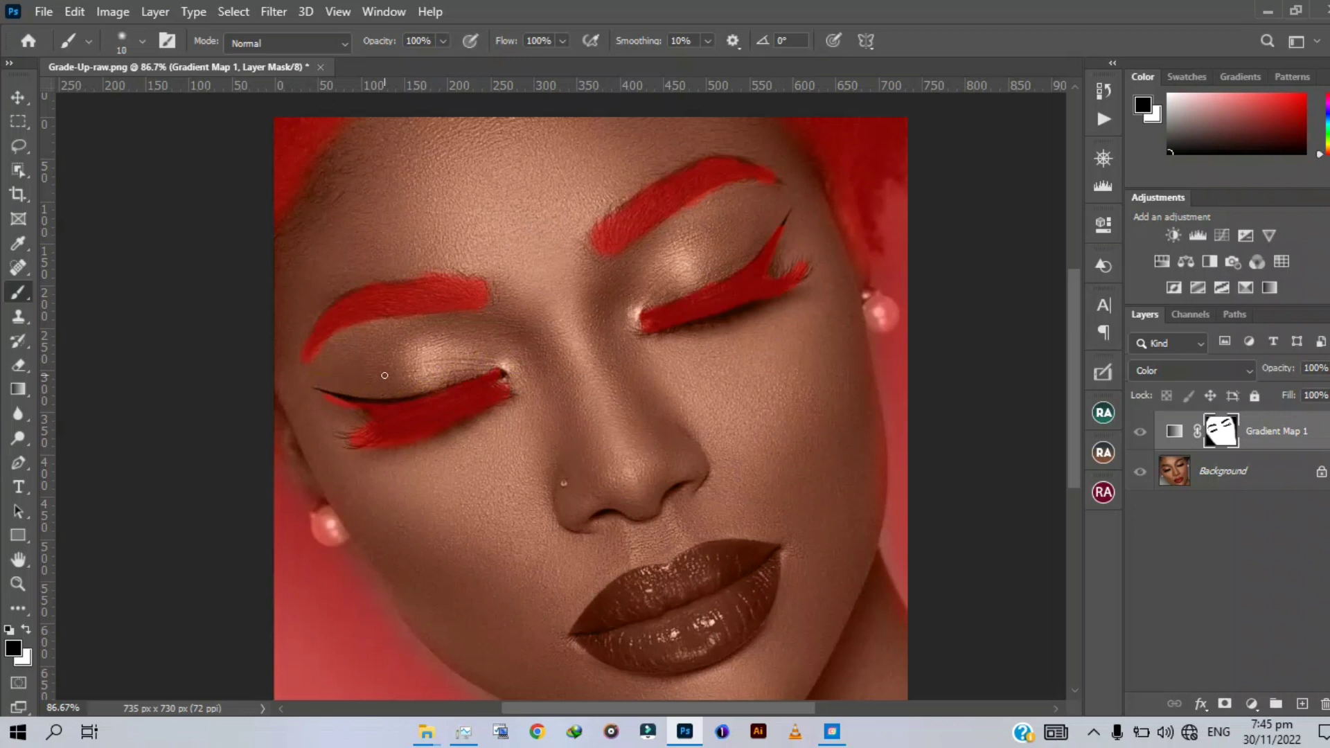
pyautogui.moveTo(419, 406)
pyautogui.mouseDown()
pyautogui.moveTo(326, 389)
pyautogui.moveTo(374, 403)
pyautogui.moveTo(363, 407)
pyautogui.moveTo(424, 400)
pyautogui.moveTo(329, 393)
pyautogui.moveTo(368, 395)
pyautogui.mouseUp()
pyautogui.press(']')
pyautogui.press(']')
pyautogui.moveTo(500, 382)
pyautogui.mouseDown()
pyautogui.moveTo(403, 403)
pyautogui.moveTo(352, 397)
pyautogui.mouseUp()
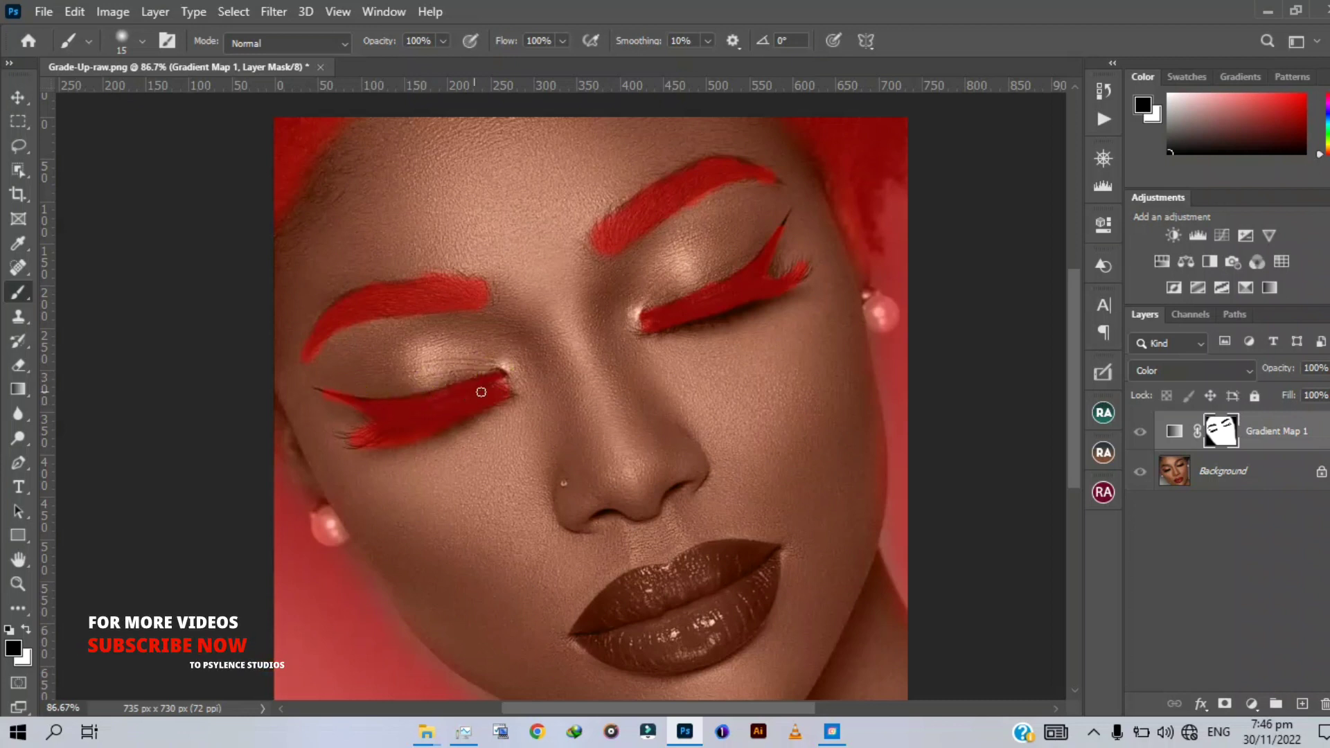
pyautogui.moveTo(726, 311)
pyautogui.mouseDown()
pyautogui.moveTo(673, 320)
pyautogui.moveTo(742, 297)
pyautogui.moveTo(689, 325)
pyautogui.moveTo(647, 314)
pyautogui.mouseUp()
# Clean up the mask in black along the jawline, the earring and the outer cheek with a 30 to 40 px brush
pyautogui.press(']')
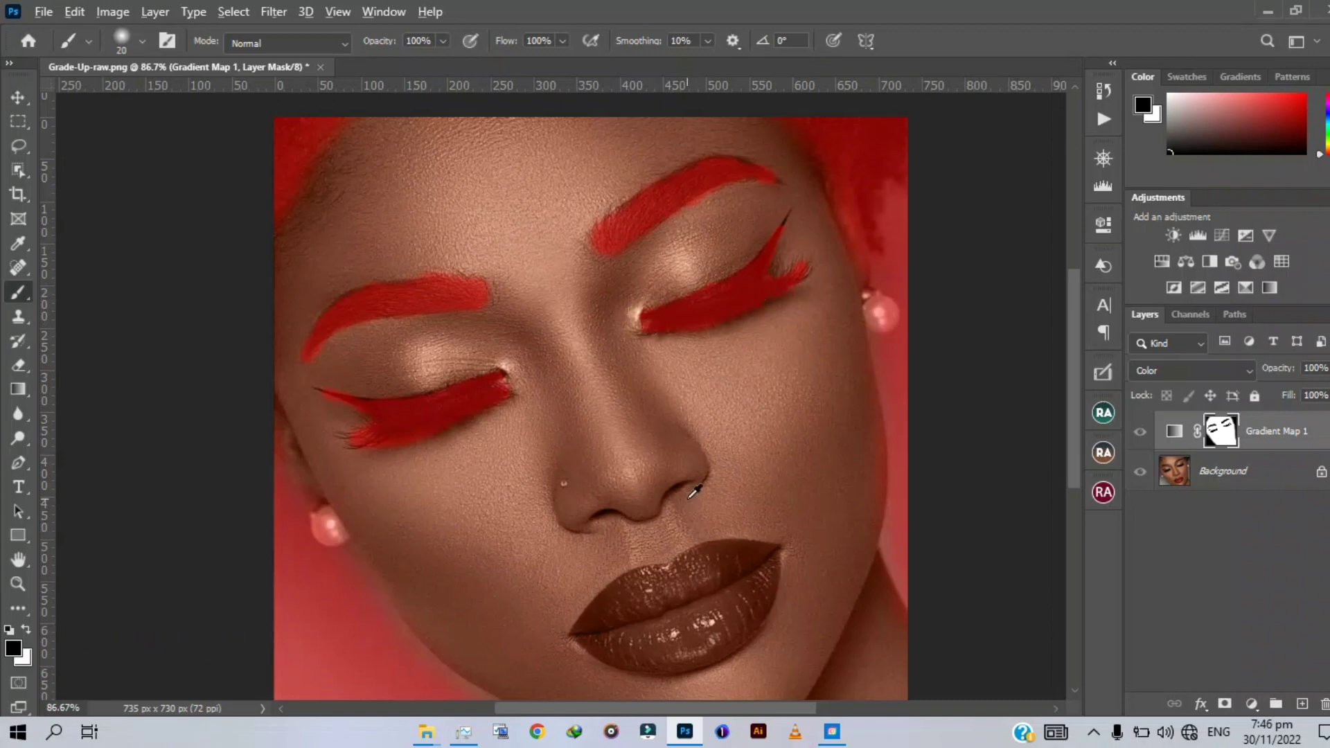
pyautogui.scroll(-2, 693, 492)
pyautogui.moveTo(665, 476); pyautogui.dragTo(672, 323)
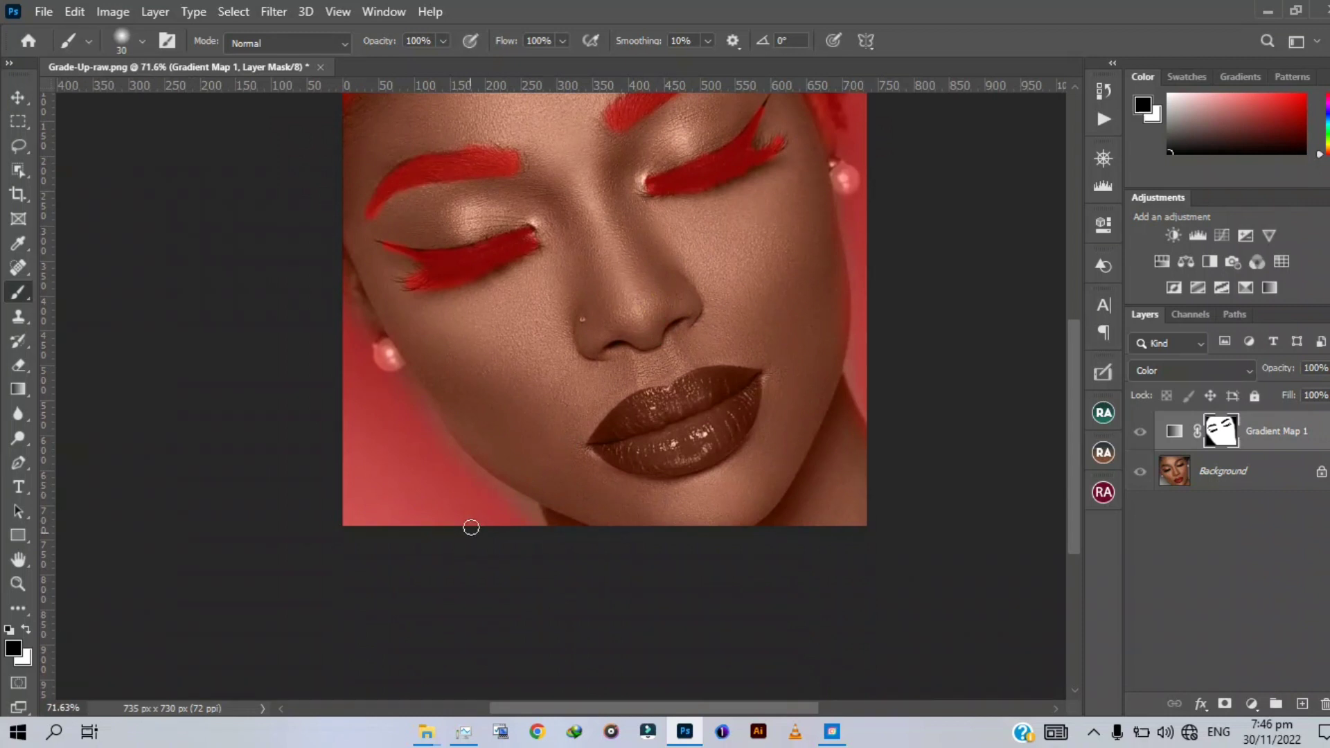
pyautogui.moveTo(494, 491)
pyautogui.mouseDown()
pyautogui.moveTo(539, 537)
pyautogui.moveTo(450, 464)
pyautogui.moveTo(409, 394)
pyautogui.moveTo(486, 487)
pyautogui.moveTo(410, 421)
pyautogui.mouseUp()
pyautogui.moveTo(387, 369)
pyautogui.mouseDown()
pyautogui.moveTo(371, 347)
pyautogui.moveTo(392, 382)
pyautogui.mouseUp()
pyautogui.moveTo(832, 158)
pyautogui.mouseDown()
pyautogui.moveTo(871, 296)
pyautogui.moveTo(846, 362)
pyautogui.moveTo(878, 433)
pyautogui.moveTo(837, 412)
pyautogui.moveTo(861, 451)
pyautogui.moveTo(840, 415)
pyautogui.moveTo(845, 428)
pyautogui.mouseUp()
# Make white the foreground colour, bring the whole portrait into view and hide the red mask overlay
pyautogui.press('x')
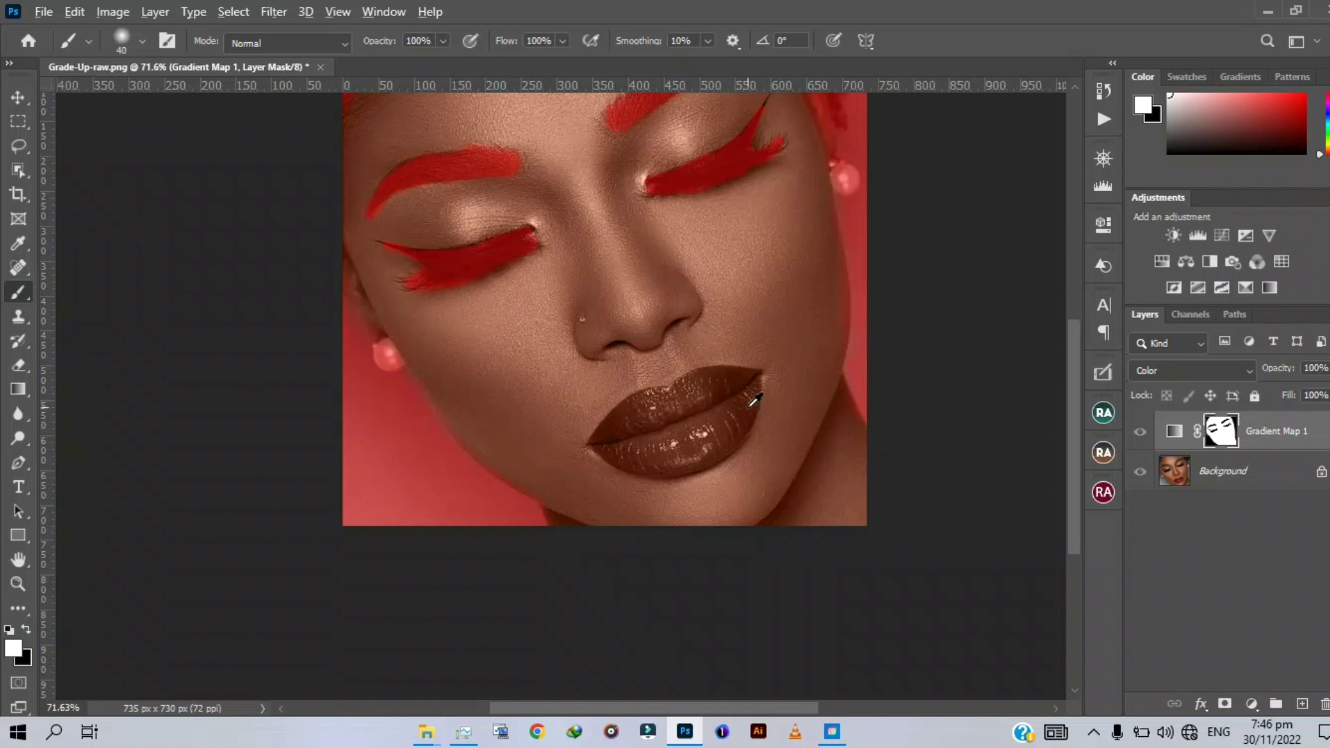
pyautogui.scroll(-1, 755, 401)
pyautogui.moveTo(720, 254); pyautogui.dragTo(662, 318)
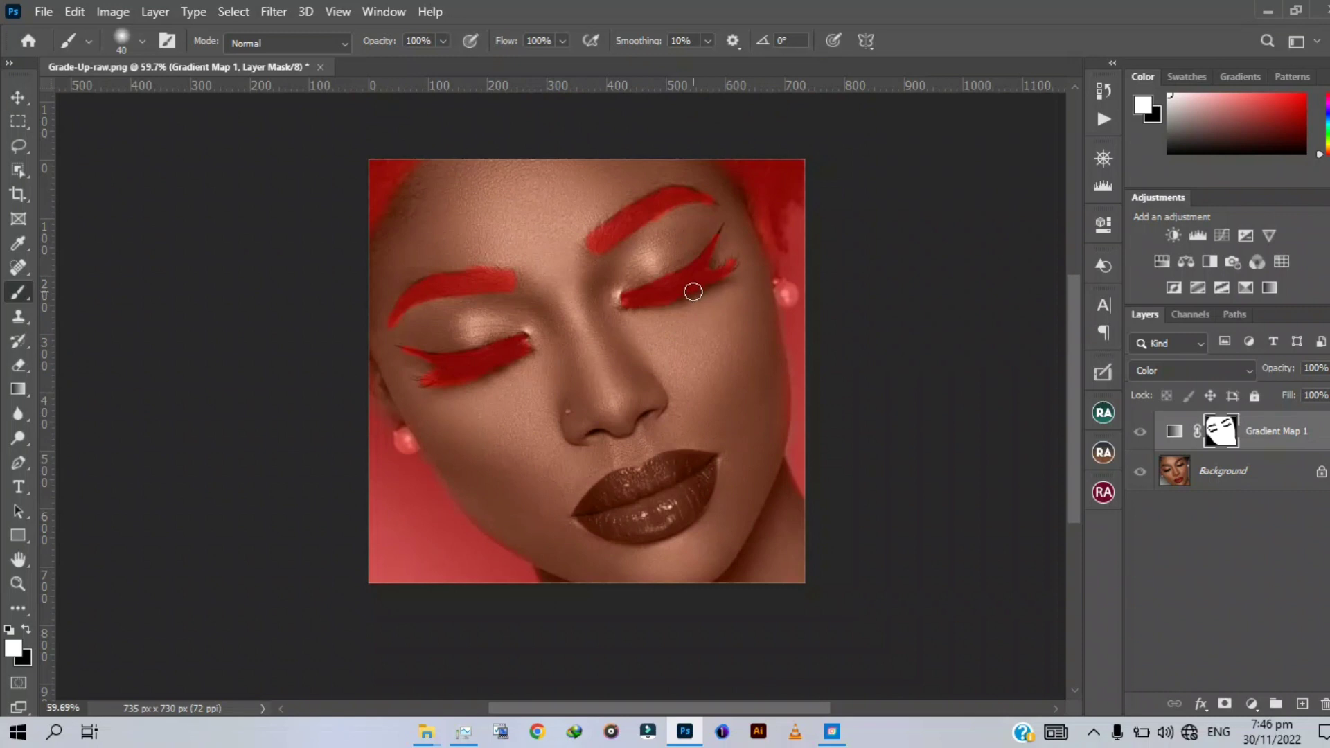
pyautogui.press('\\')
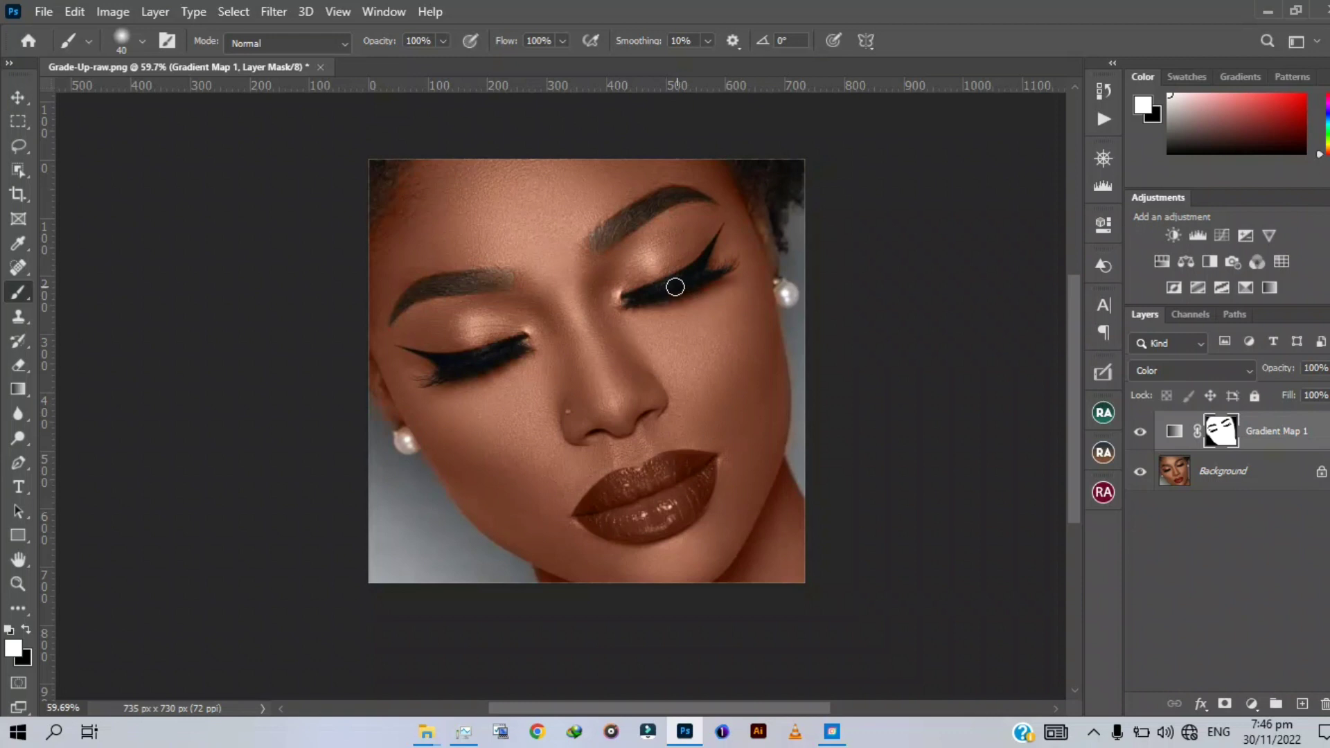
# Lower the Gradient Map 1 layer's opacity to 50%
pyautogui.press('v')
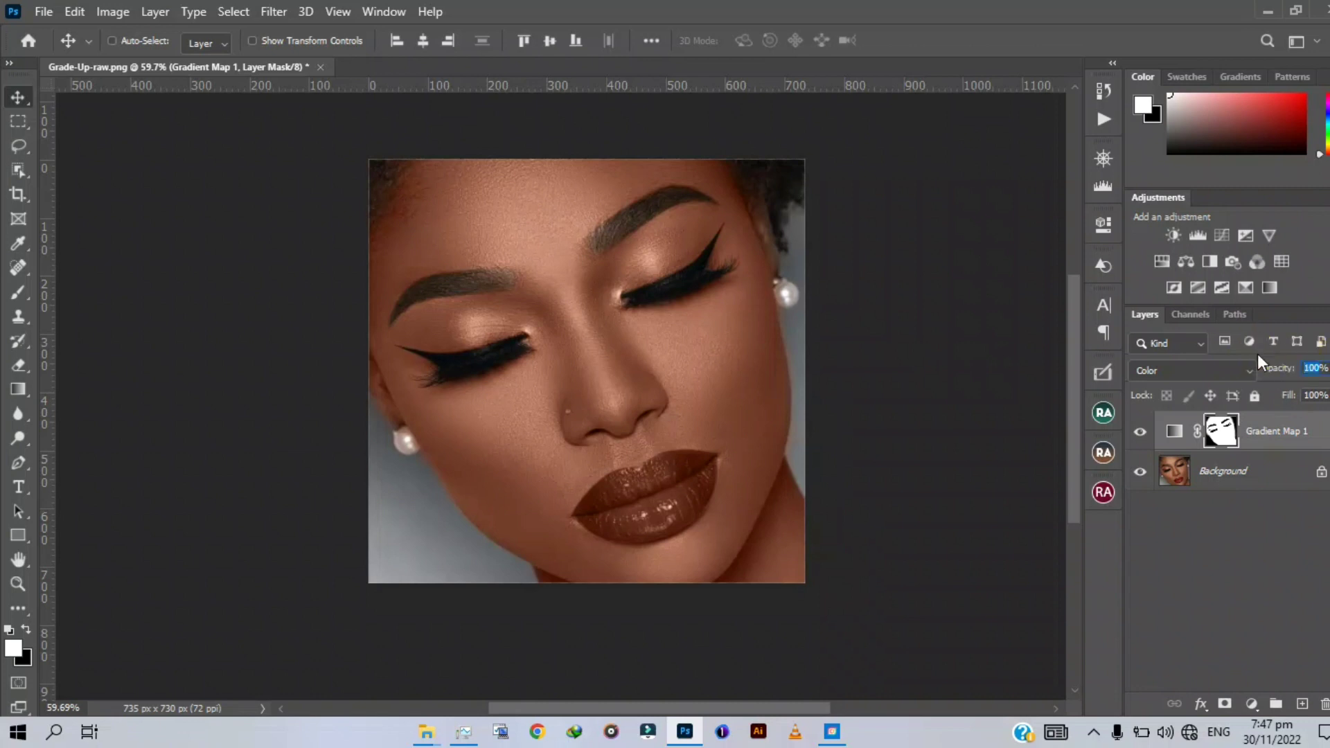
pyautogui.click(1314, 368)
pyautogui.write('4')
pyautogui.click(1316, 366)
pyautogui.press('Return')
pyautogui.write('50')
# Compare the portrait with and without the Gradient Map 1 layer in the enlarged Navigator preview, leaving the layer visible
pyautogui.click(1104, 158)
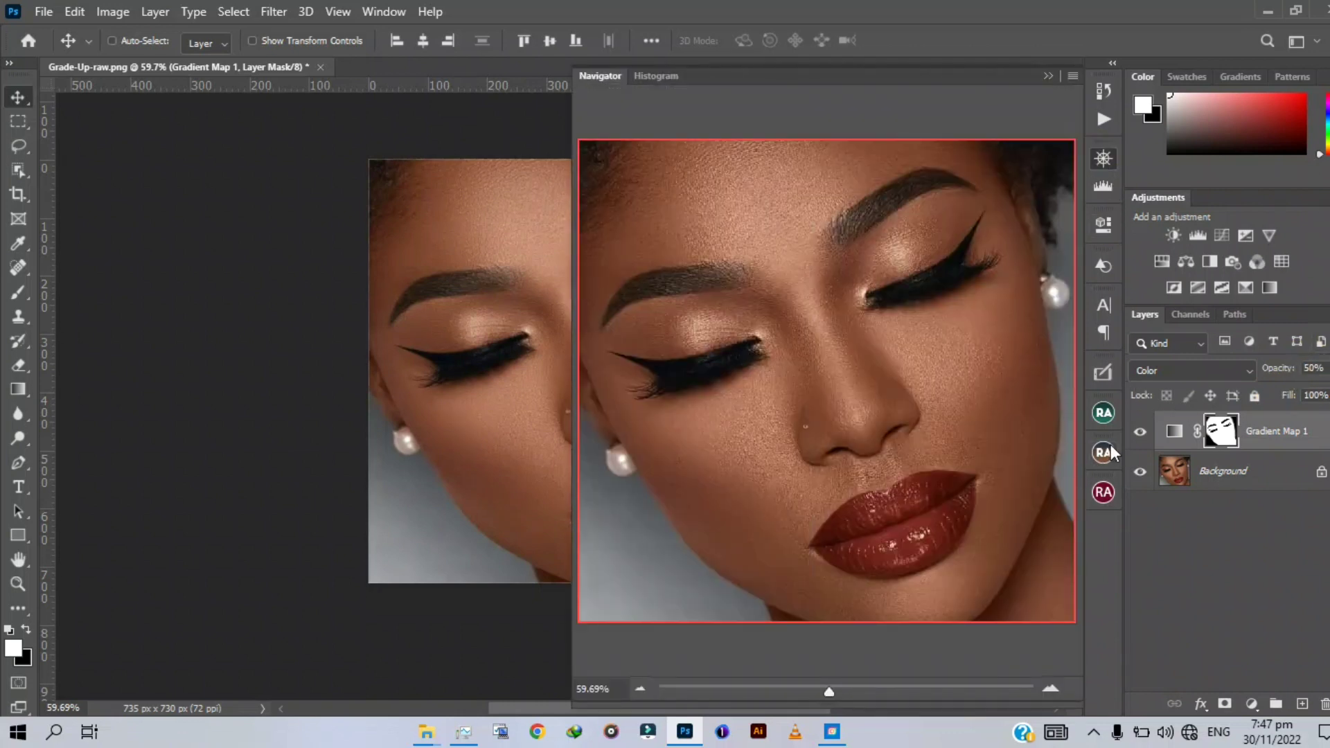
pyautogui.click(1139, 434)
pyautogui.click(1139, 433)
pyautogui.click(1139, 433)
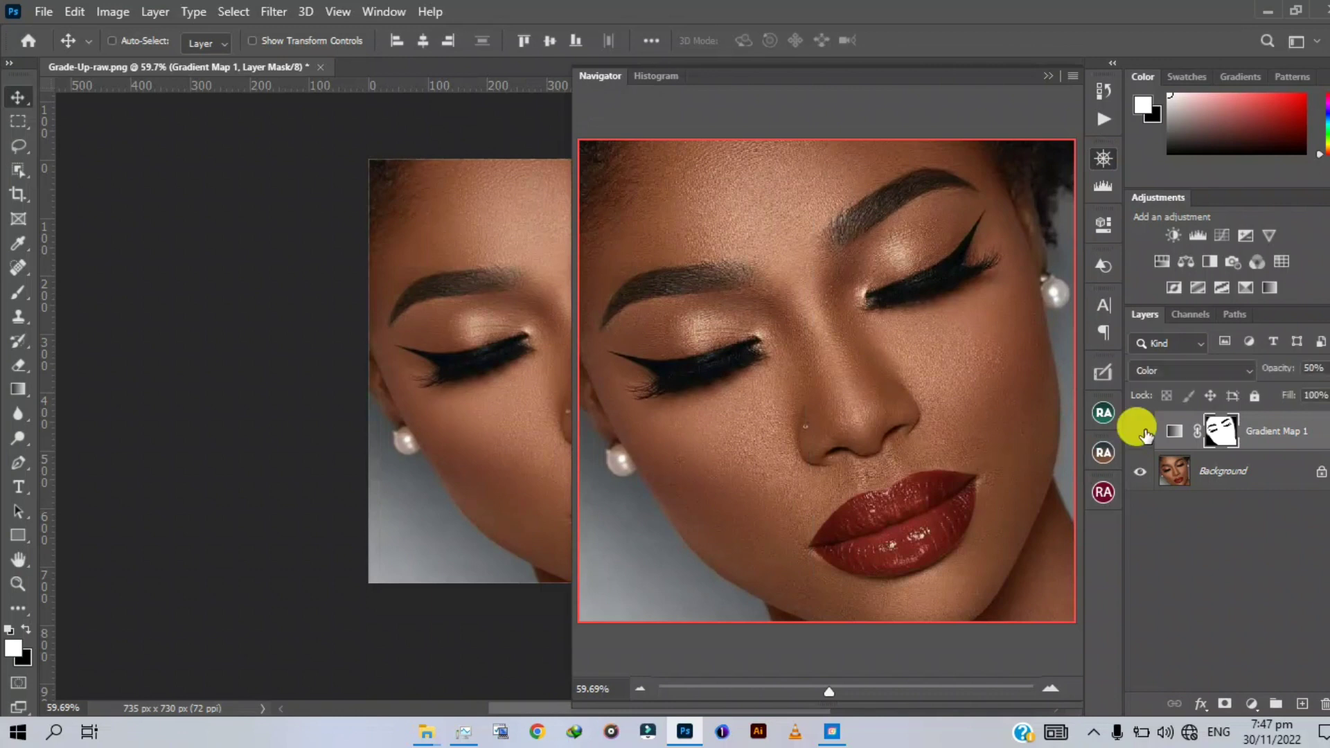
pyautogui.click(1139, 433)
pyautogui.click(1139, 433)
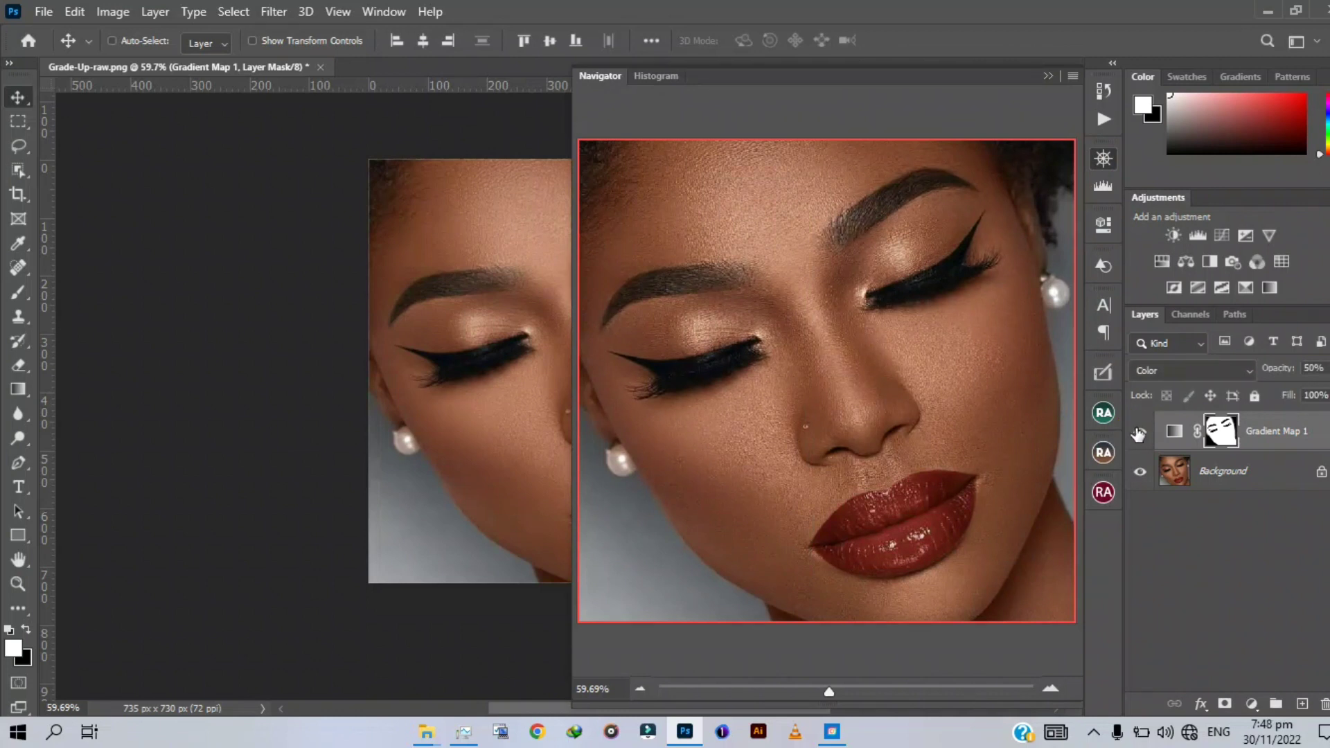
pyautogui.click(1137, 433)
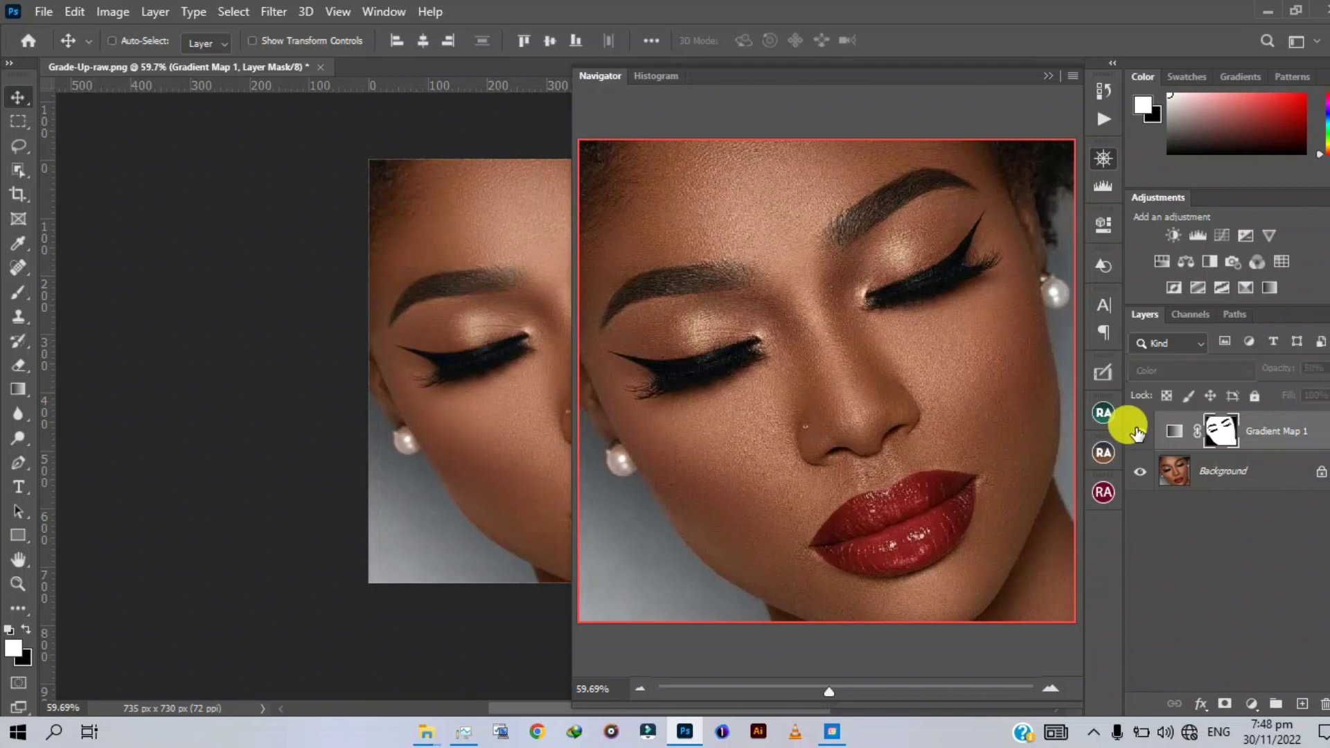
pyautogui.click(1138, 433)
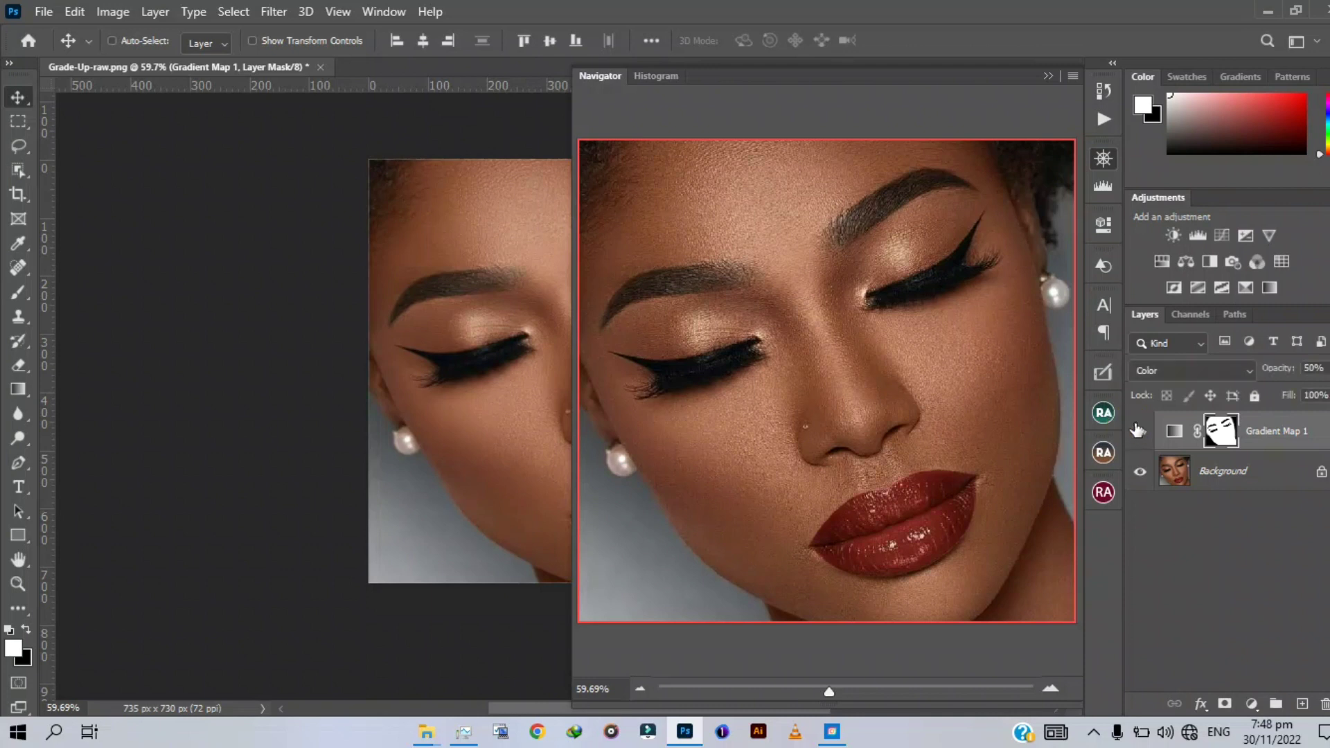